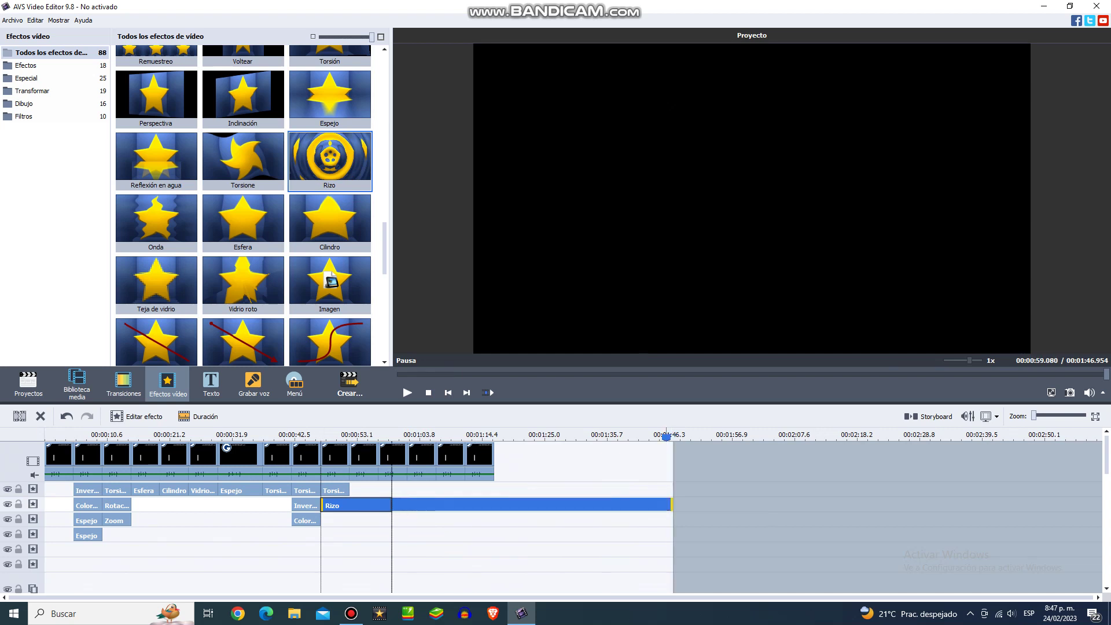
Step: Shorten the Rizo effect to the end of its clip, and add a Torsione effect trimmed to the length of the following clip
{"action": "left_click_drag", "start_coordinate": [671, 505], "coordinate": [347, 505]}
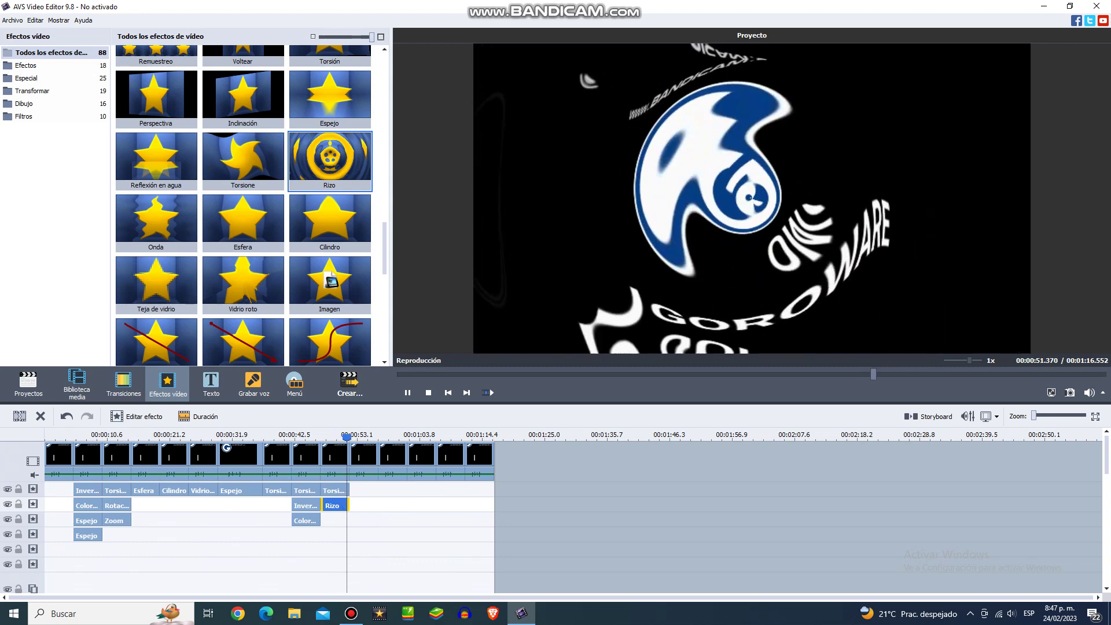
{"action": "left_click", "coordinate": [362, 455]}
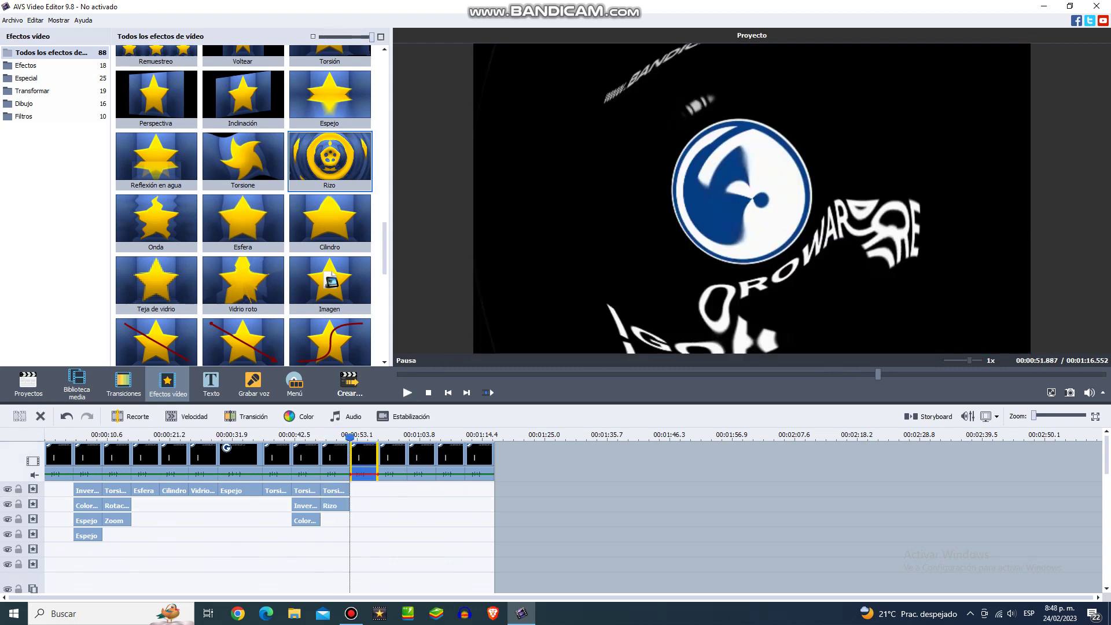
{"action": "left_click_drag", "start_coordinate": [243, 162], "coordinate": [405, 491]}
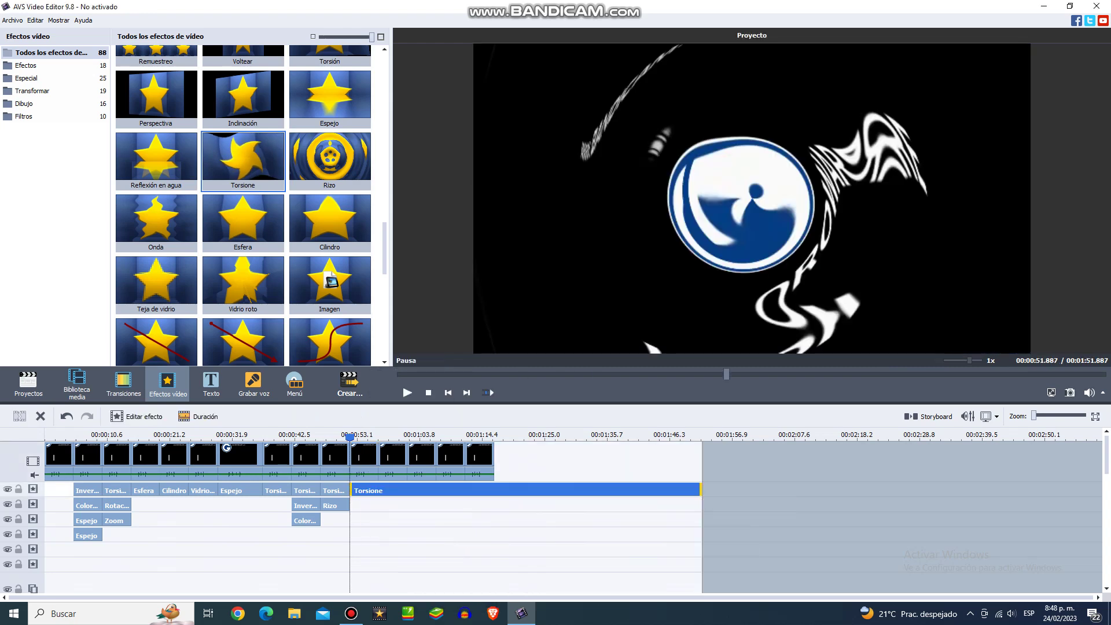
{"action": "left_click_drag", "start_coordinate": [700, 490], "coordinate": [379, 490]}
Step: Add the bandicam clip from the media library to the audio mix at the start of the clip beginning at 00:00:51.887
{"action": "left_click", "coordinate": [77, 385]}
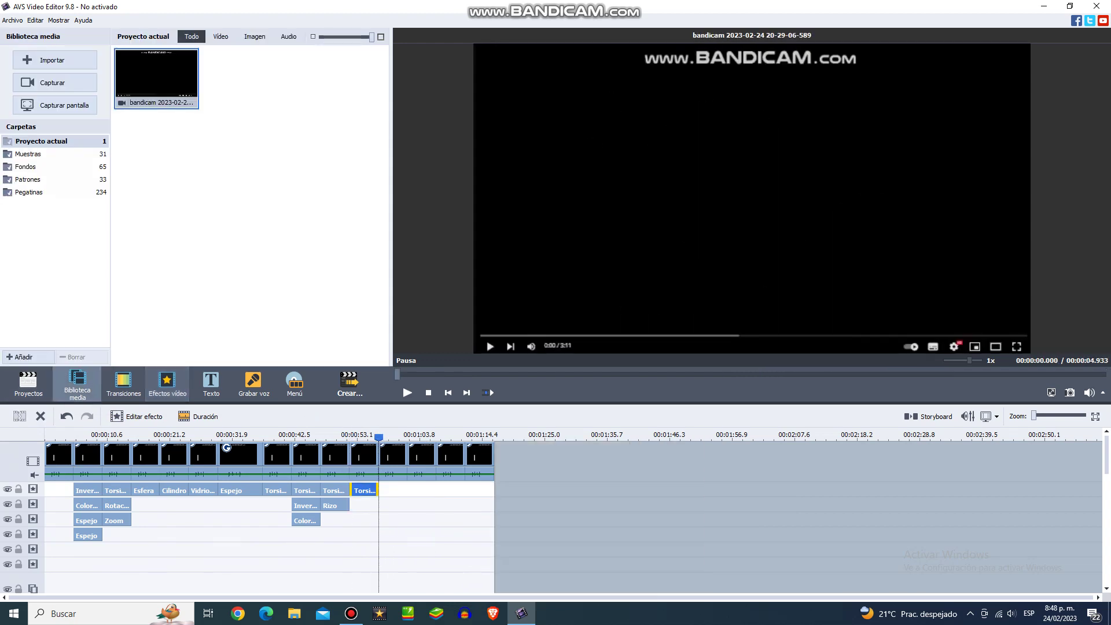
{"action": "left_click", "coordinate": [364, 457]}
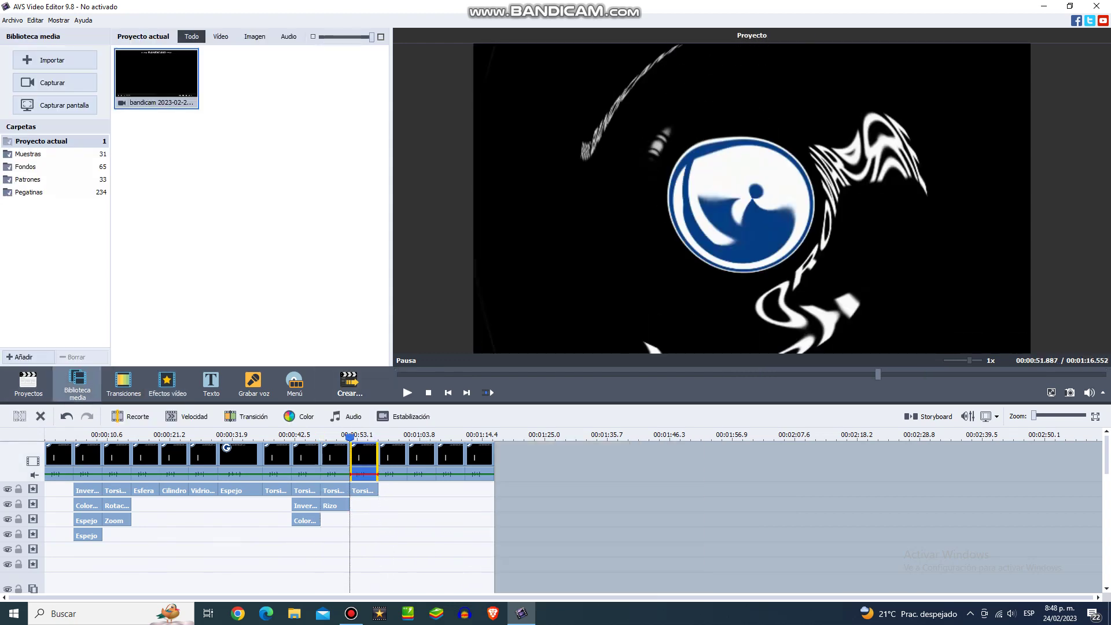
{"action": "right_click", "coordinate": [164, 67]}
{"action": "left_click", "coordinate": [216, 101]}
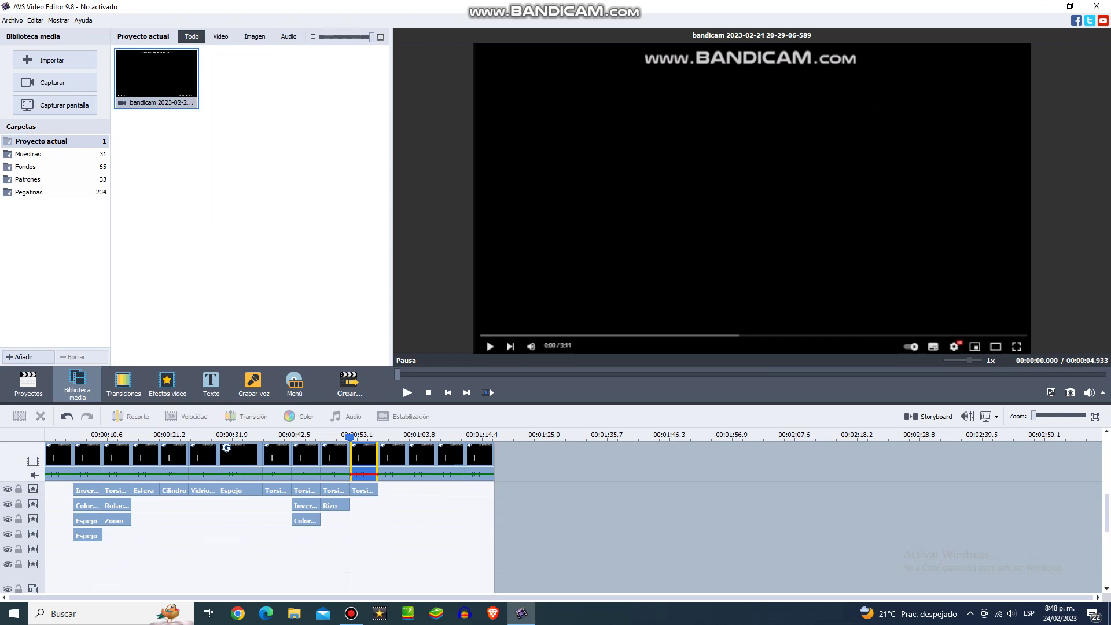
Step: Apply the Pitch-shift audio effect with Velocidad 50 to the newly added audio clip, and duplicate that clip
{"action": "right_click", "coordinate": [362, 580]}
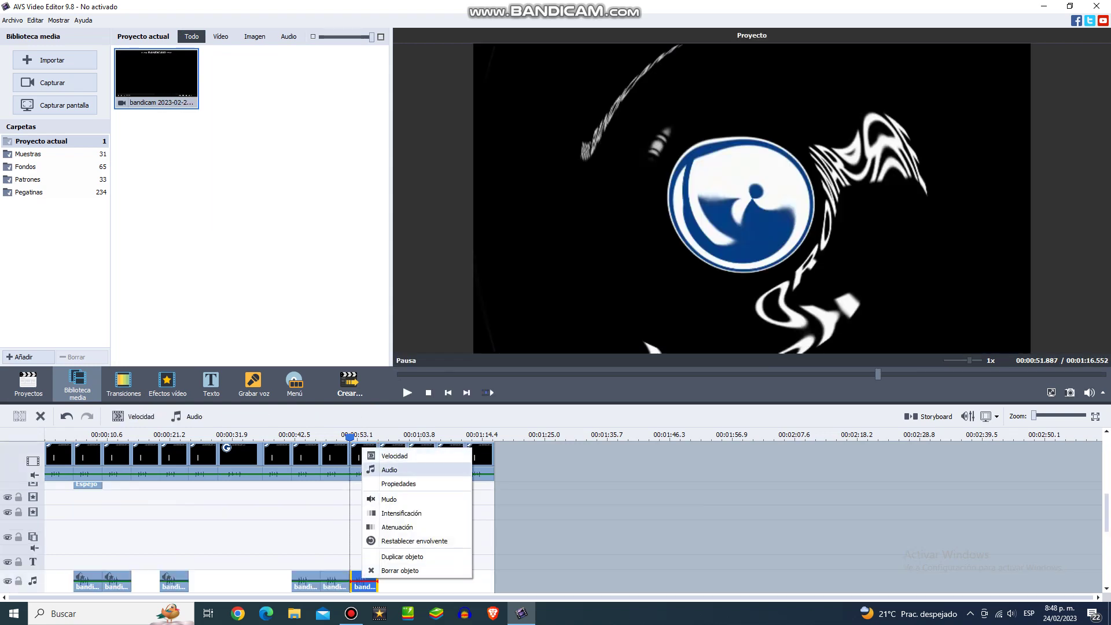
{"action": "left_click", "coordinate": [393, 469]}
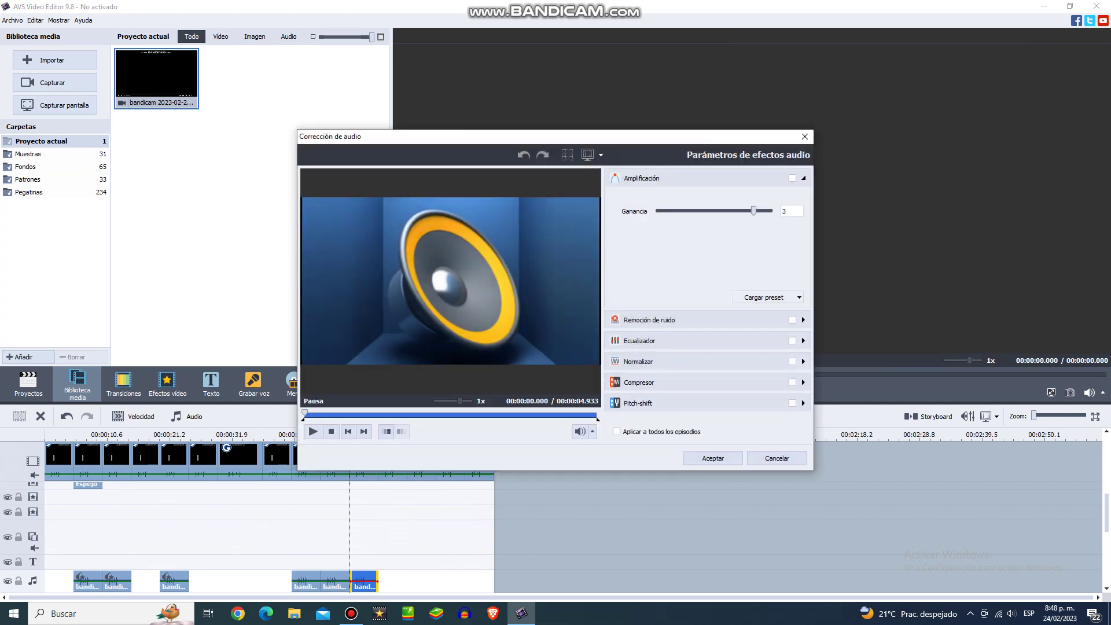
{"action": "left_click", "coordinate": [637, 403]}
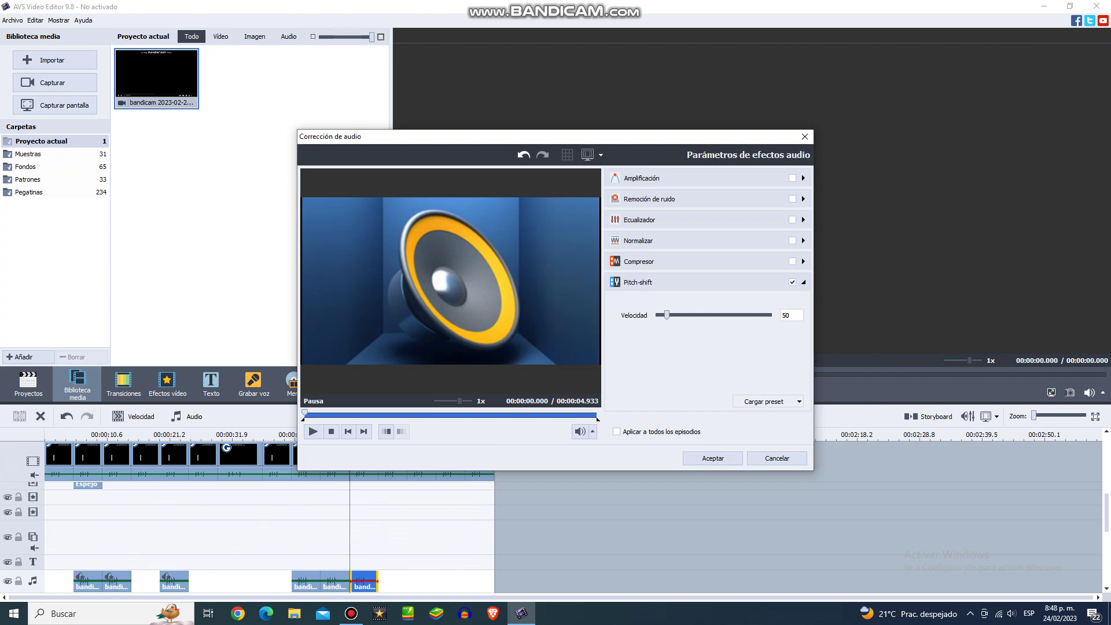
{"action": "left_click", "coordinate": [712, 458]}
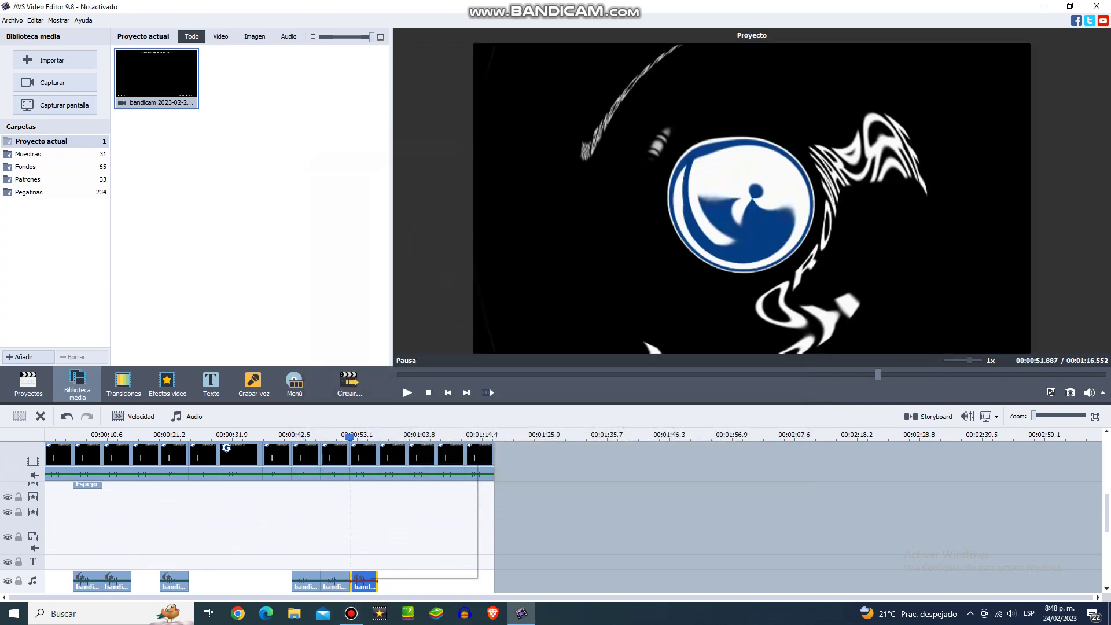
{"action": "right_click", "coordinate": [368, 449]}
{"action": "left_click", "coordinate": [407, 555]}
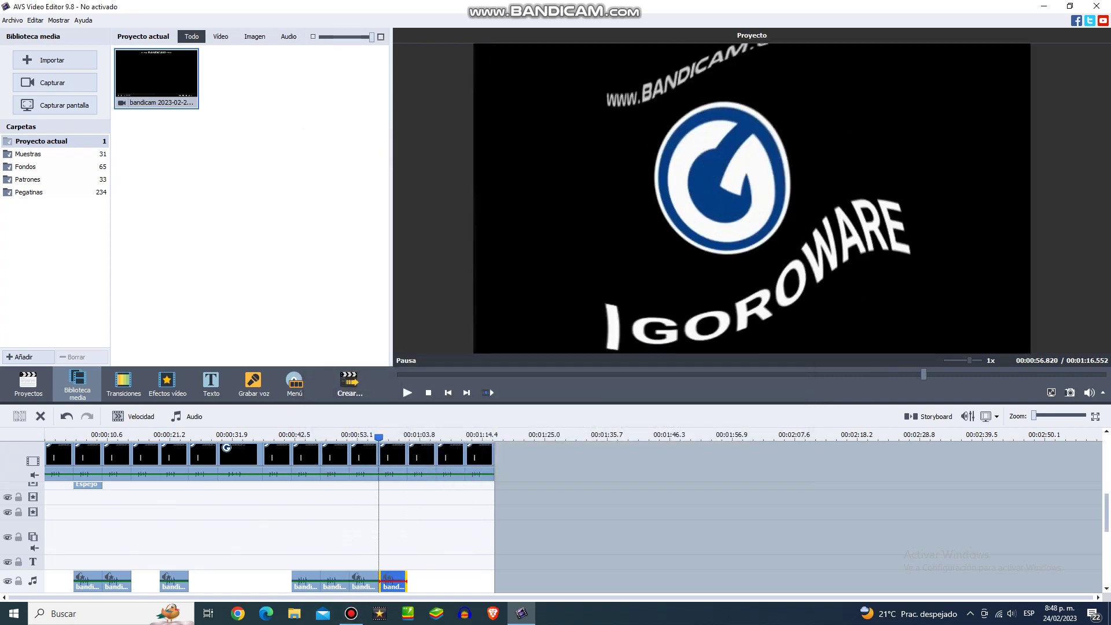
Step: Set Matiz to 89 in the color correction of the main video clip beginning at 00:00:51.887
{"action": "scroll", "coordinate": [269, 537], "scroll_direction": "up", "scroll_amount": 3}
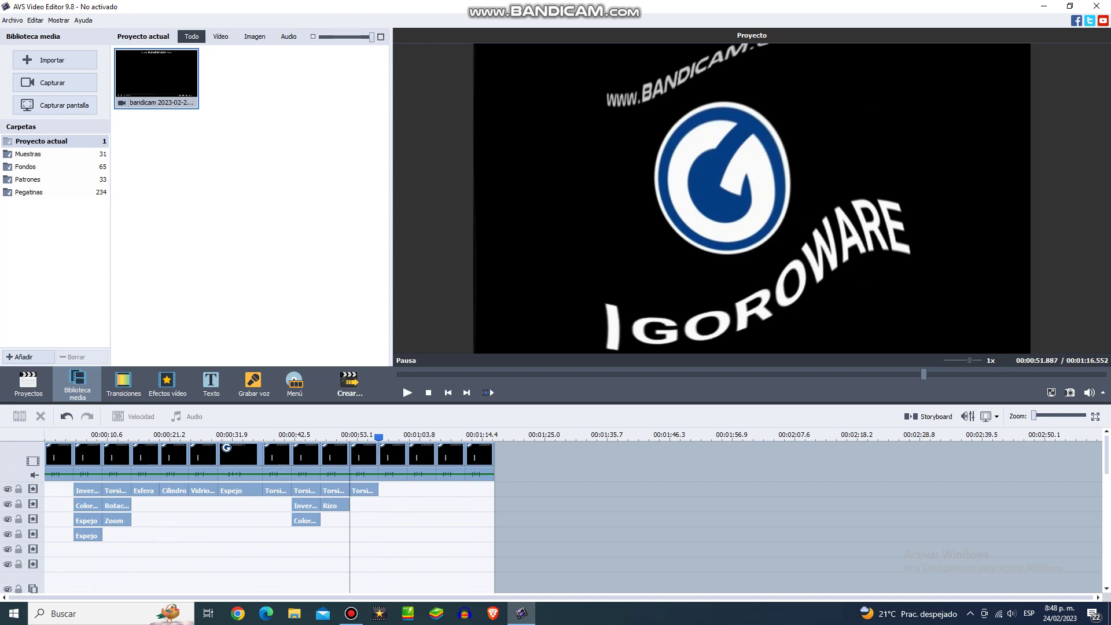
{"action": "right_click", "coordinate": [368, 462]}
{"action": "left_click", "coordinate": [406, 309]}
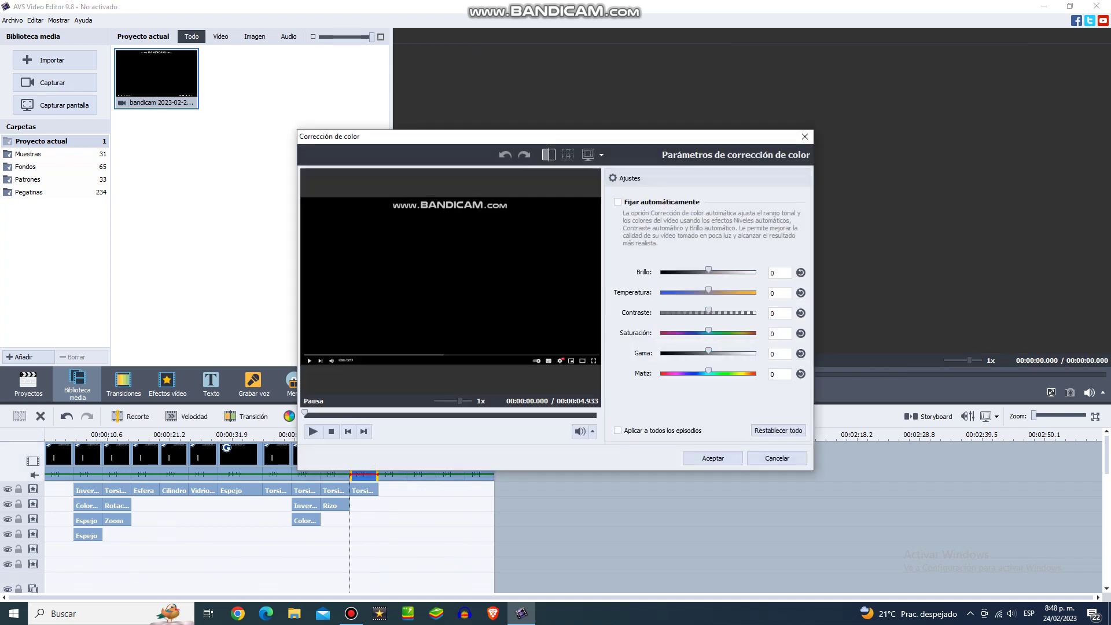
{"action": "left_click_drag", "start_coordinate": [708, 370], "coordinate": [731, 371]}
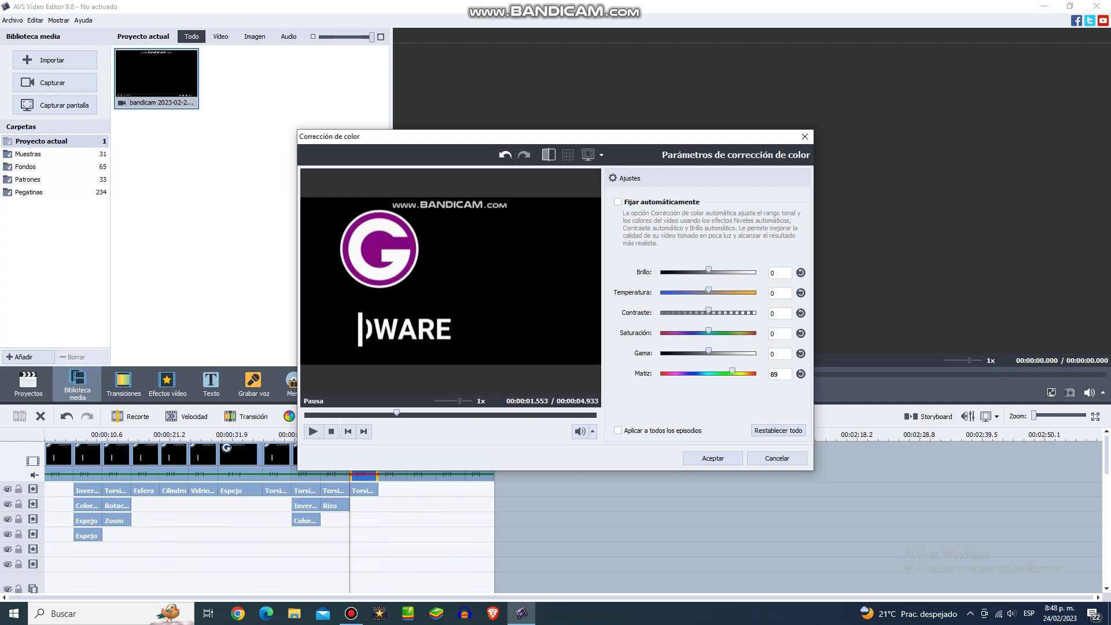
{"action": "left_click", "coordinate": [712, 458]}
Step: Lower Matiz to its minimum in the color correction of the main video clip beginning at 00:00:56.820
{"action": "right_click", "coordinate": [398, 447]}
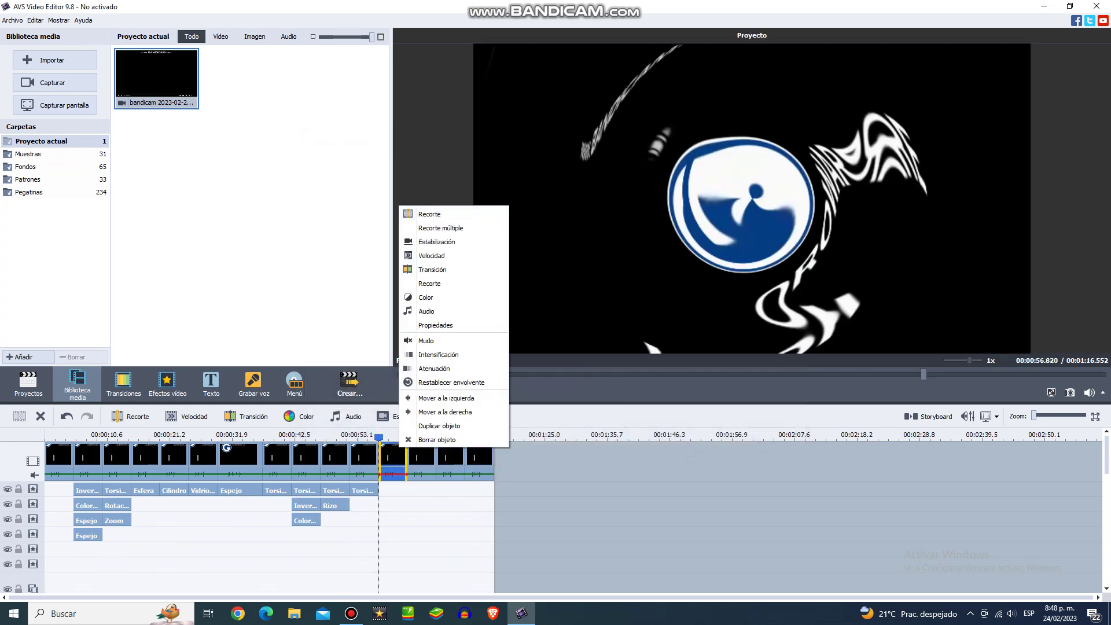
{"action": "left_click", "coordinate": [426, 296]}
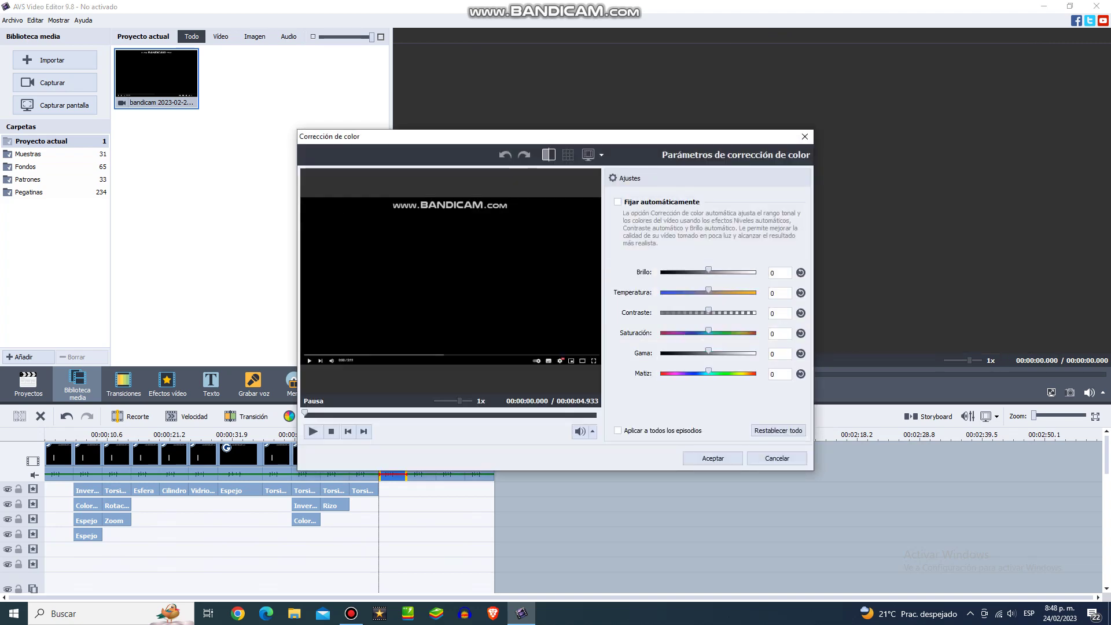
{"action": "left_click_drag", "start_coordinate": [708, 372], "coordinate": [660, 371]}
{"action": "left_click", "coordinate": [712, 457]}
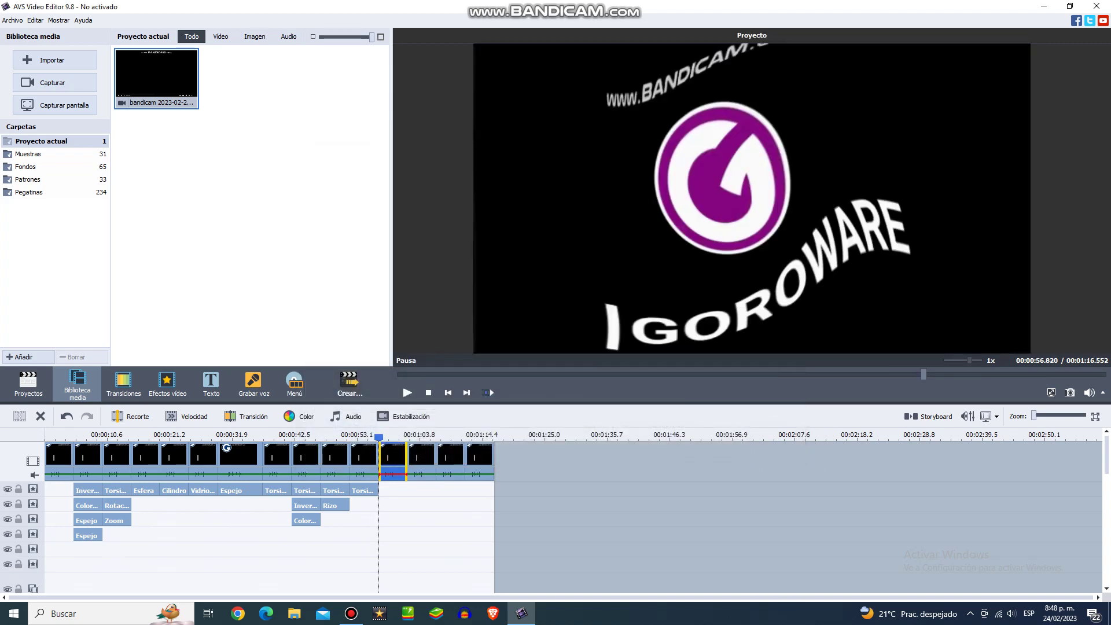
Step: Add an Invertir video effect at 00:00:56.820 on the first effects track and trim it to the length of the clip
{"action": "left_click", "coordinate": [167, 383]}
{"action": "scroll", "coordinate": [243, 203], "scroll_direction": "up", "scroll_amount": 10}
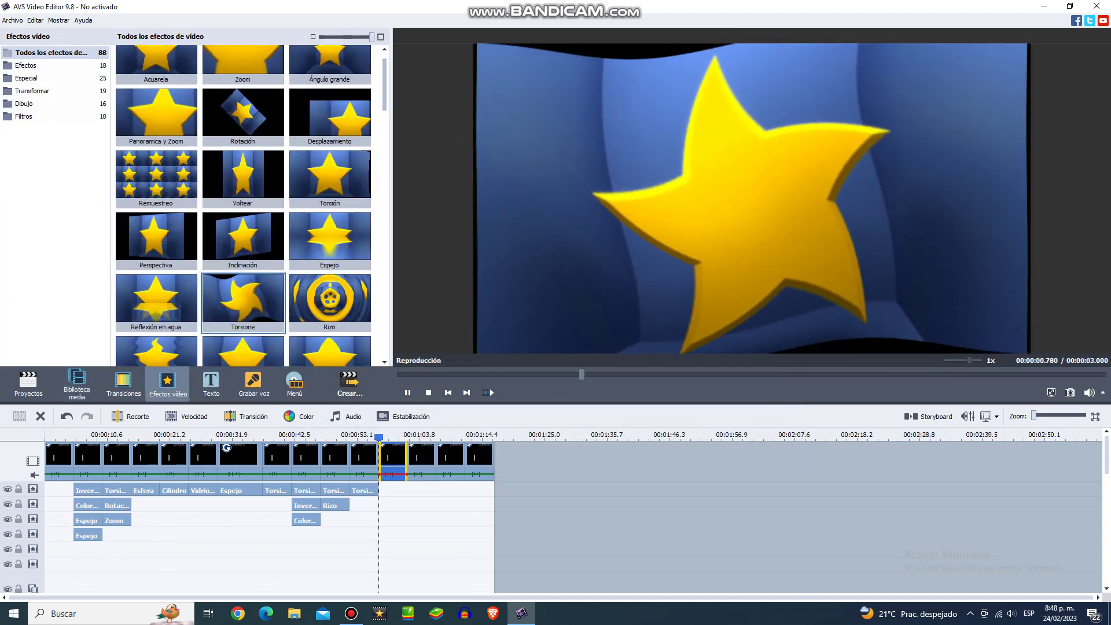
{"action": "left_click_drag", "start_coordinate": [243, 78], "coordinate": [434, 520]}
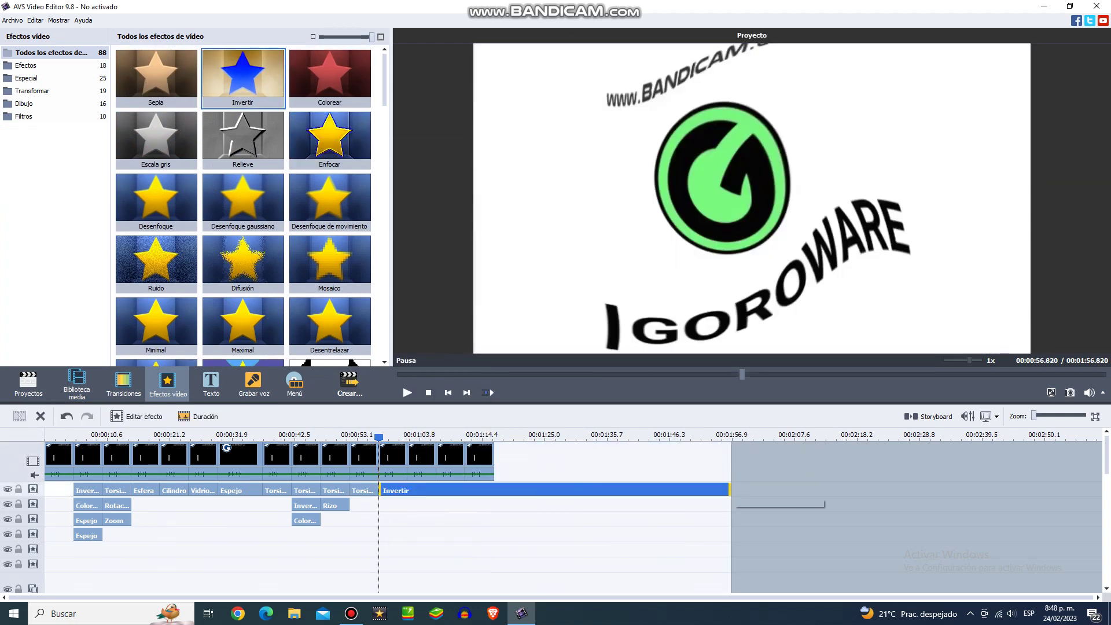
{"action": "left_click_drag", "start_coordinate": [729, 490], "coordinate": [408, 490]}
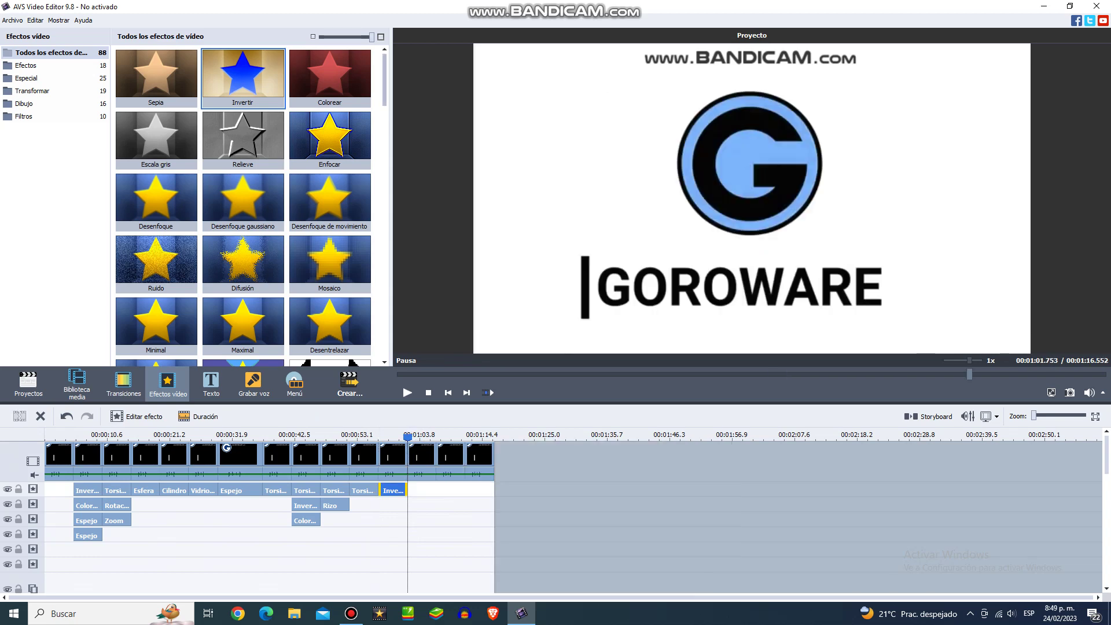
Step: Add an Onda effect below the last Invertir effect and trim it to end at 00:01:01.753
{"action": "scroll", "coordinate": [243, 205], "scroll_direction": "down", "scroll_amount": 10}
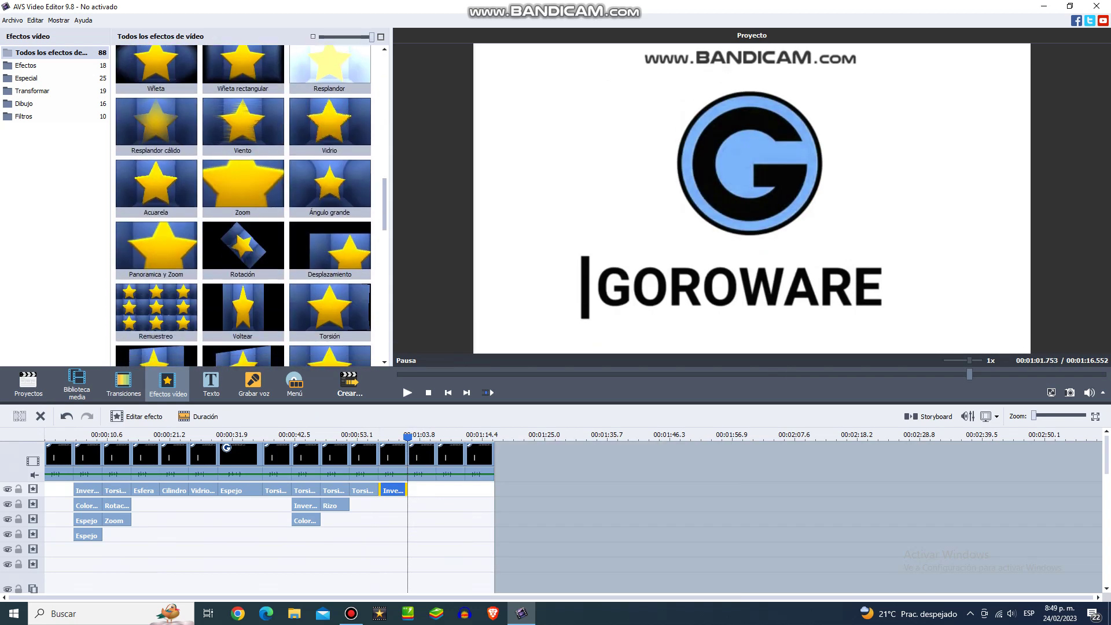
{"action": "scroll", "coordinate": [243, 205], "scroll_direction": "down", "scroll_amount": 5}
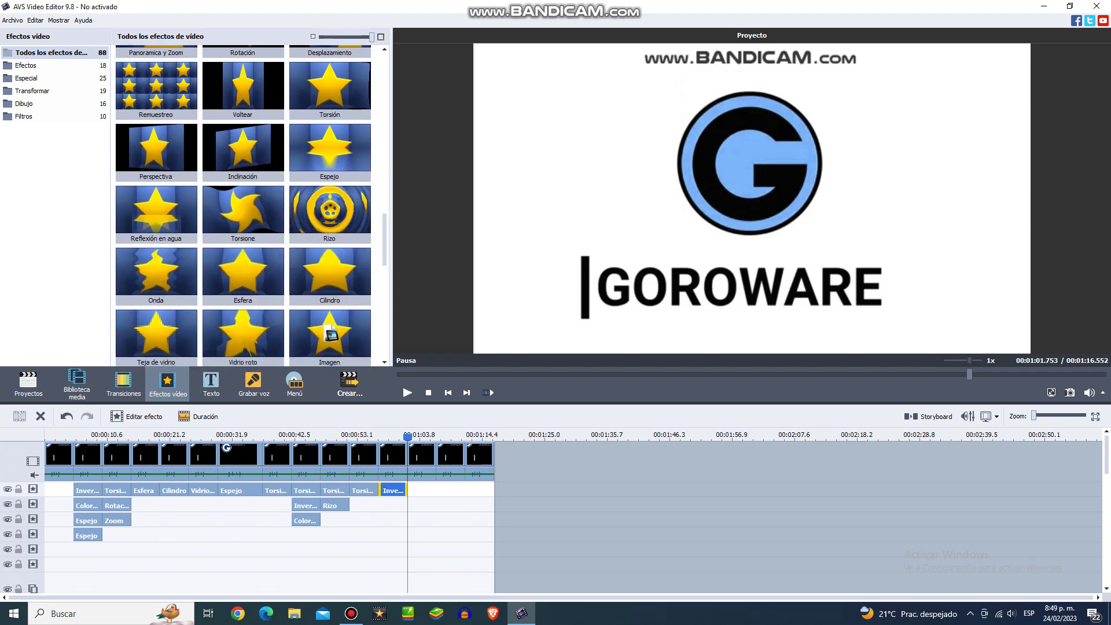
{"action": "left_click_drag", "start_coordinate": [155, 272], "coordinate": [405, 505]}
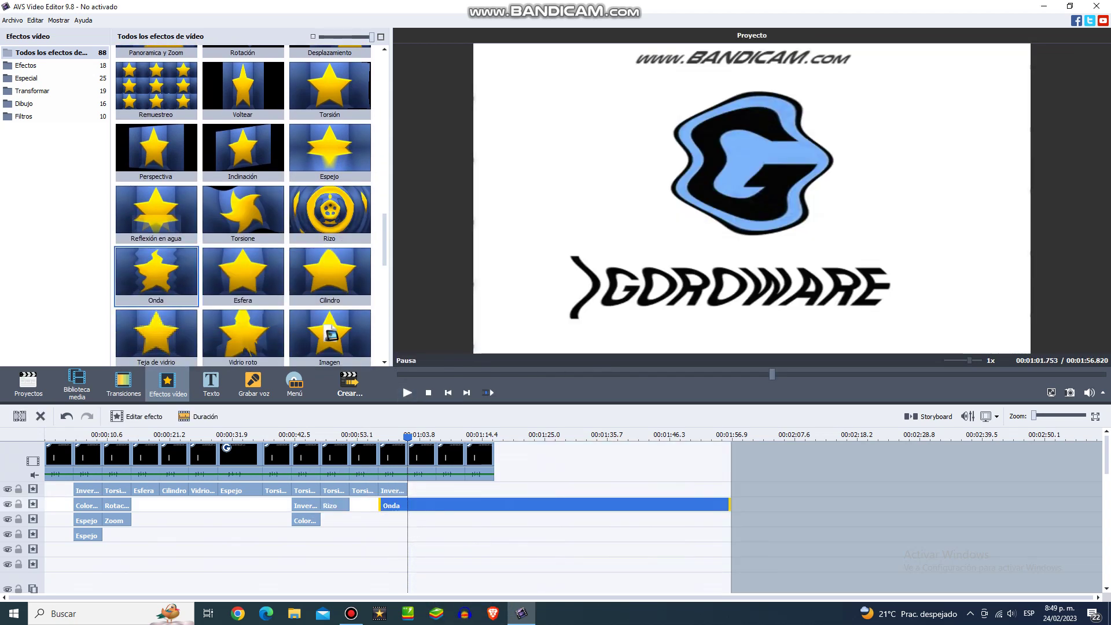
{"action": "left_click_drag", "start_coordinate": [729, 504], "coordinate": [407, 504]}
Step: Edit the Onda effect's parameters, setting Velocidad to 0 and Picos to 1
{"action": "right_click", "coordinate": [398, 504]}
{"action": "left_click", "coordinate": [433, 512]}
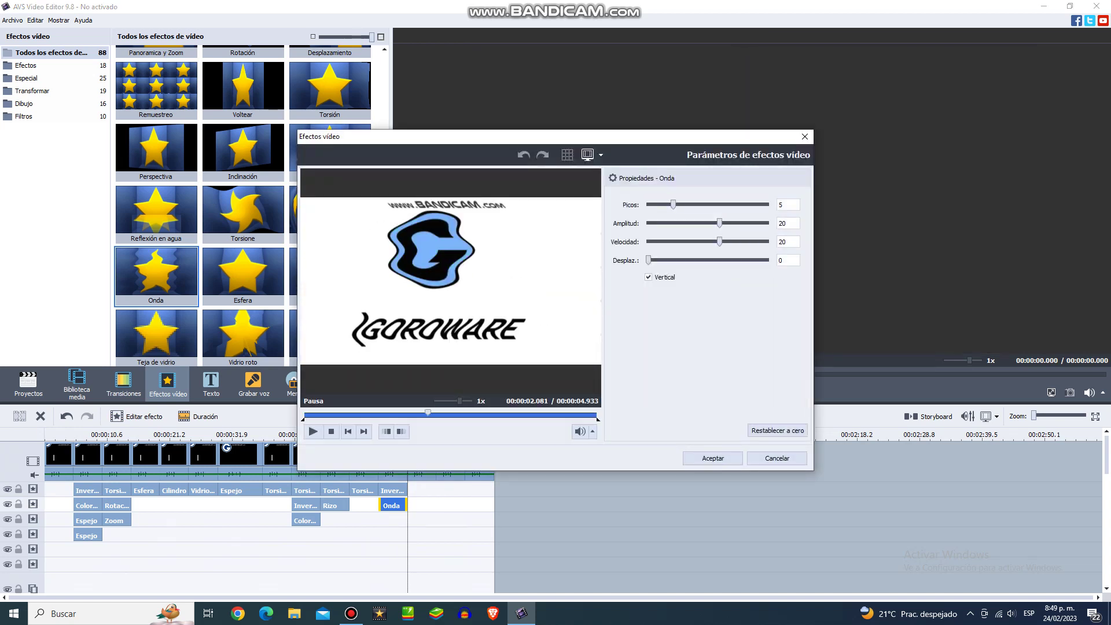
{"action": "type", "text": "0"}
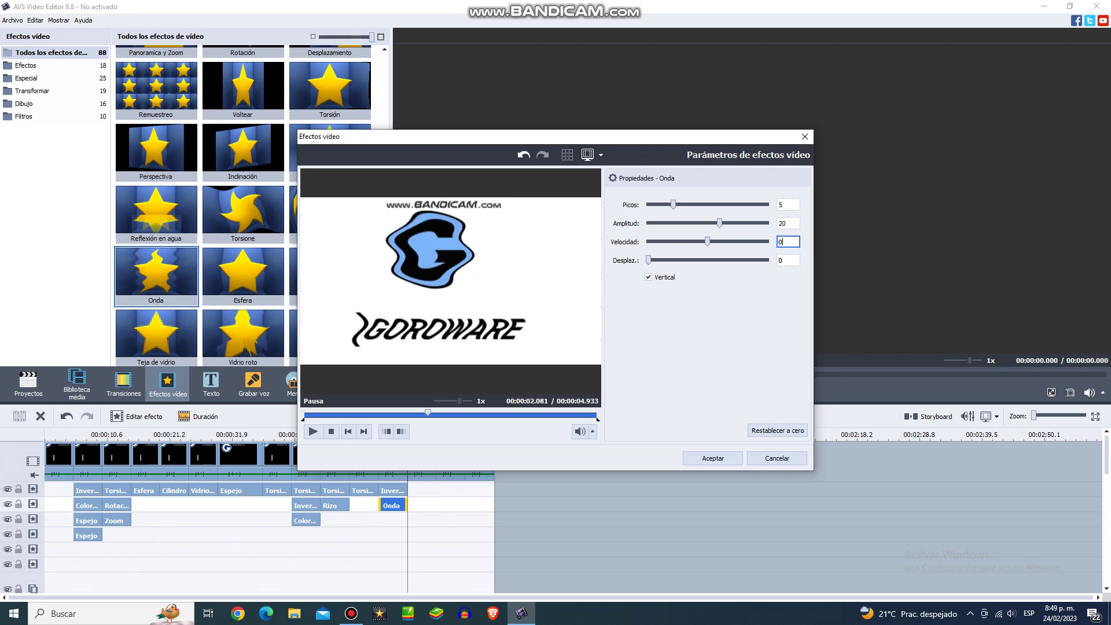
{"action": "left_click_drag", "start_coordinate": [672, 204], "coordinate": [647, 204]}
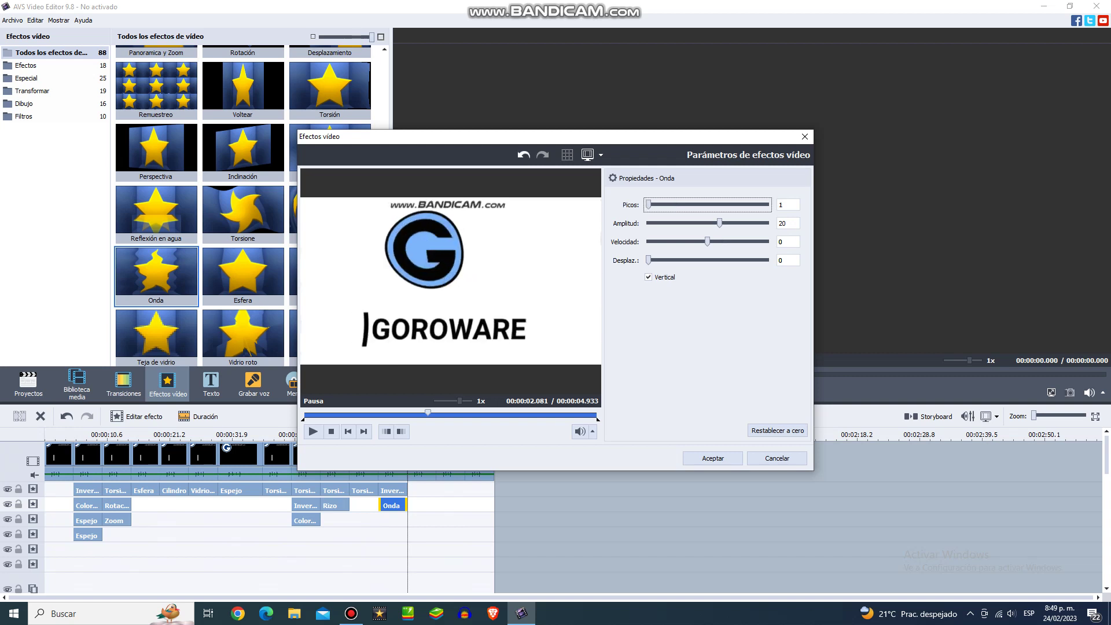
Step: Raise the Onda effect's Amplitud to 100 and turn off its Vertical option
{"action": "key", "text": "Tab"}
{"action": "key", "text": "Tab"}
{"action": "key", "text": "End"}
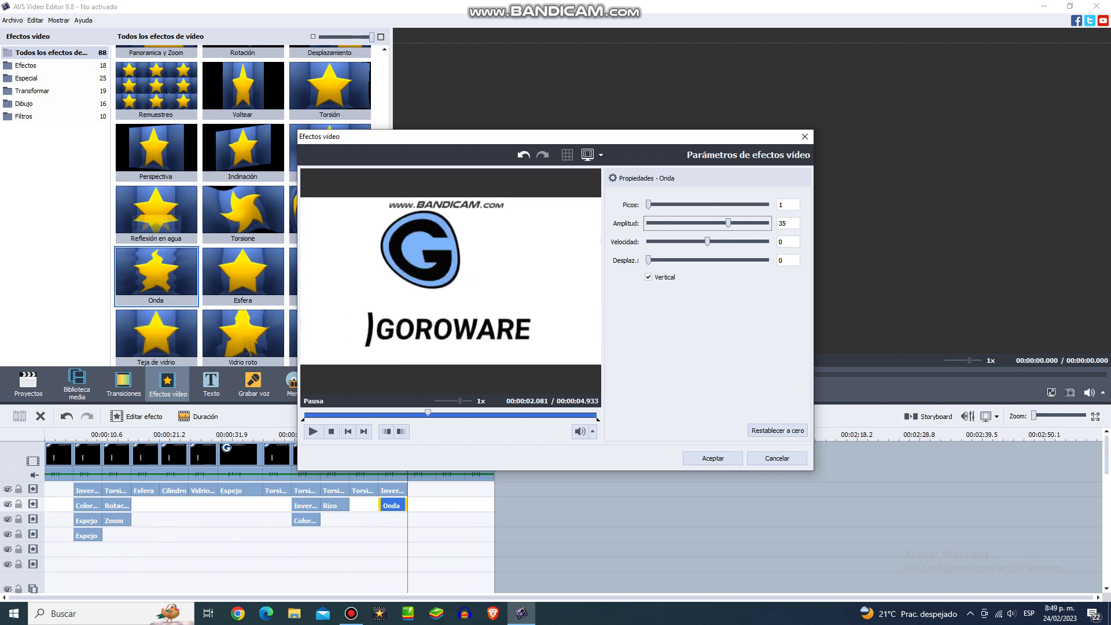
{"action": "key", "text": "Tab"}
{"action": "key", "text": "Tab"}
{"action": "key", "text": "Tab"}
{"action": "key", "text": "Tab"}
{"action": "key", "text": "Tab"}
{"action": "key", "text": "Tab"}
{"action": "key", "text": "space"}
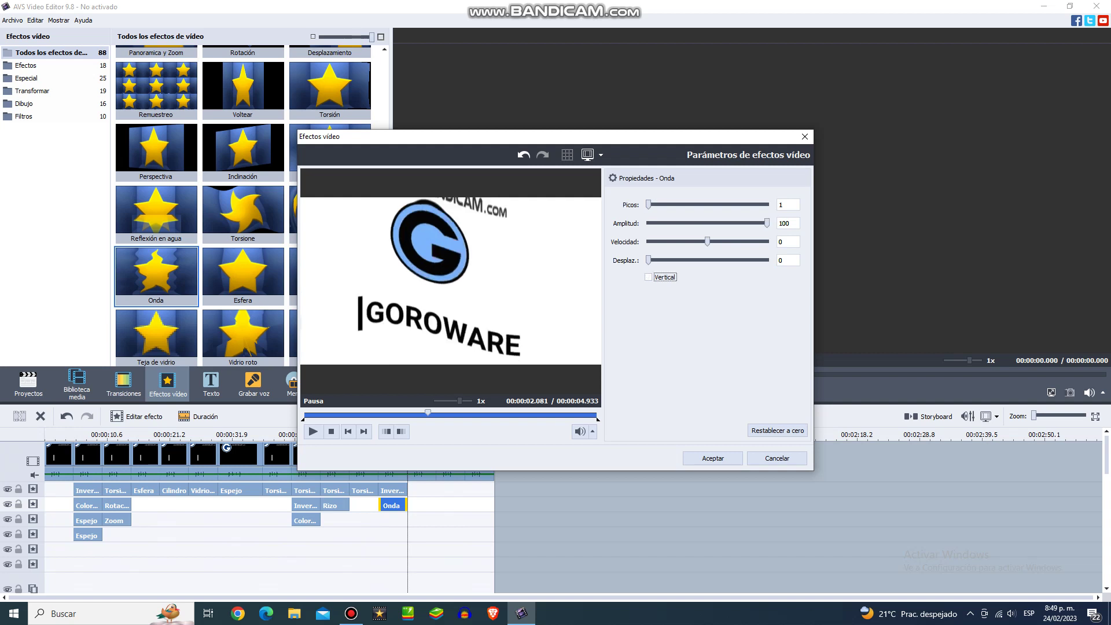
Step: Set the Onda effect's Desplaz. to 79
{"action": "left_click_drag", "start_coordinate": [648, 260], "coordinate": [734, 259]}
{"action": "key", "text": "Right"}
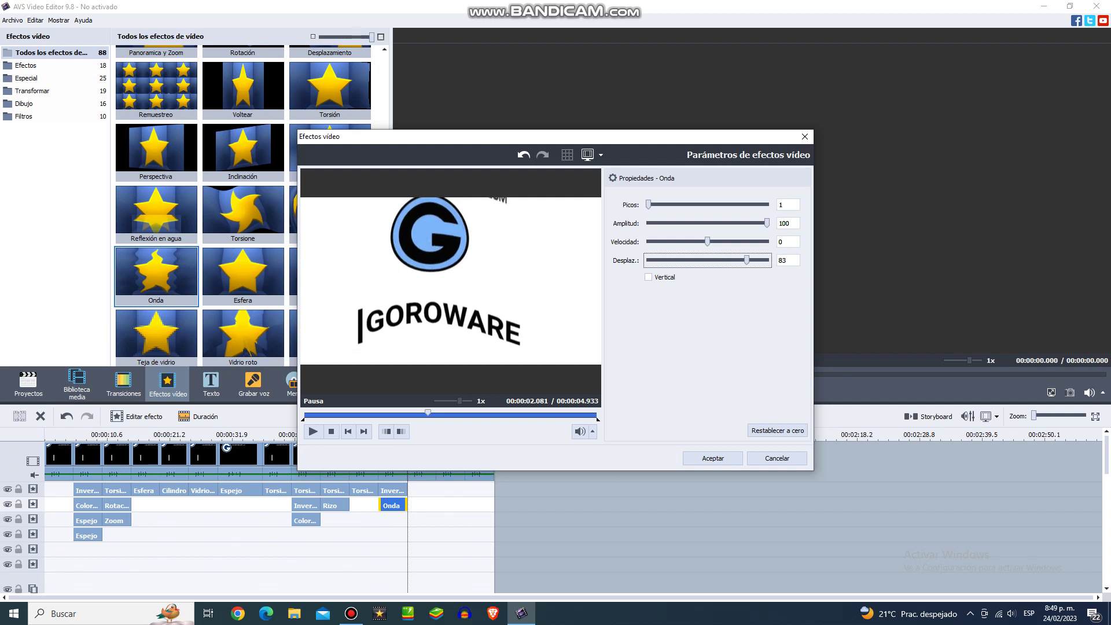
{"action": "key", "text": "Right"}
{"action": "key", "text": "Right"}
{"action": "key", "text": "Right"}
{"action": "key", "text": "Right"}
{"action": "key", "text": "Right"}
{"action": "key", "text": "Right"}
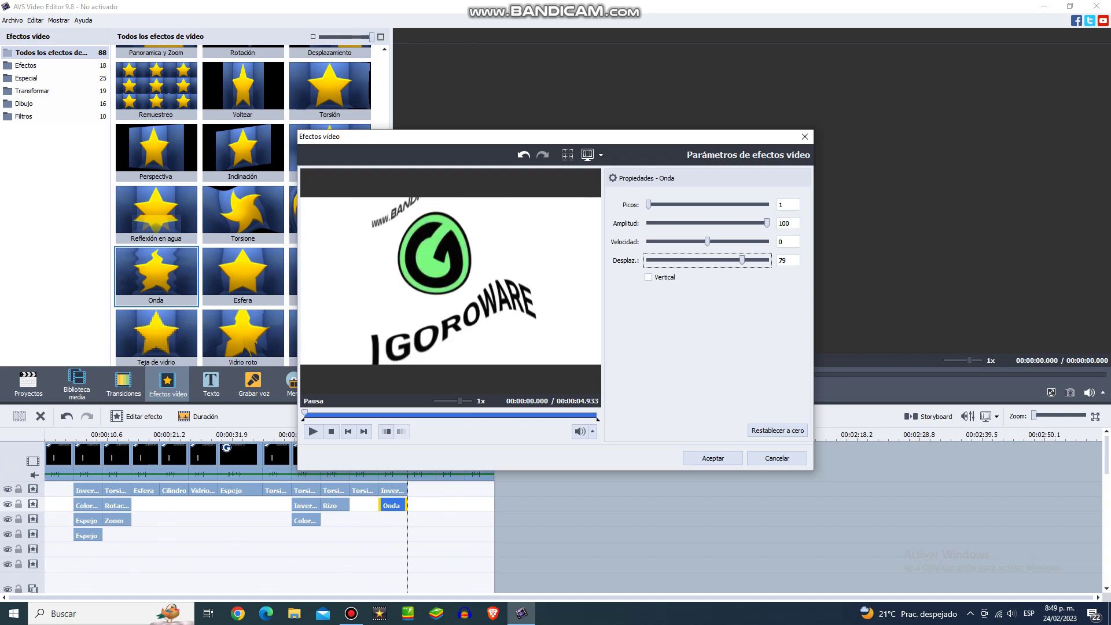
Step: Reduce the Onda effect's Amplitud to 59 and apply the parameters
{"action": "left_click", "coordinate": [483, 414]}
{"action": "left_click_drag", "start_coordinate": [767, 222], "coordinate": [742, 223]}
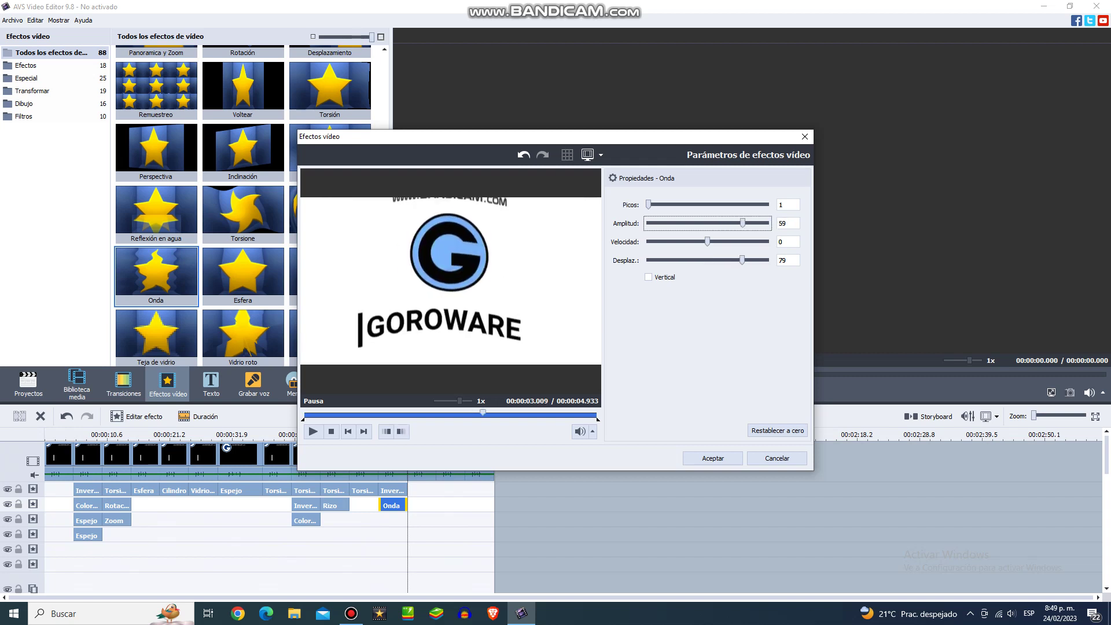
{"action": "key", "text": "Return"}
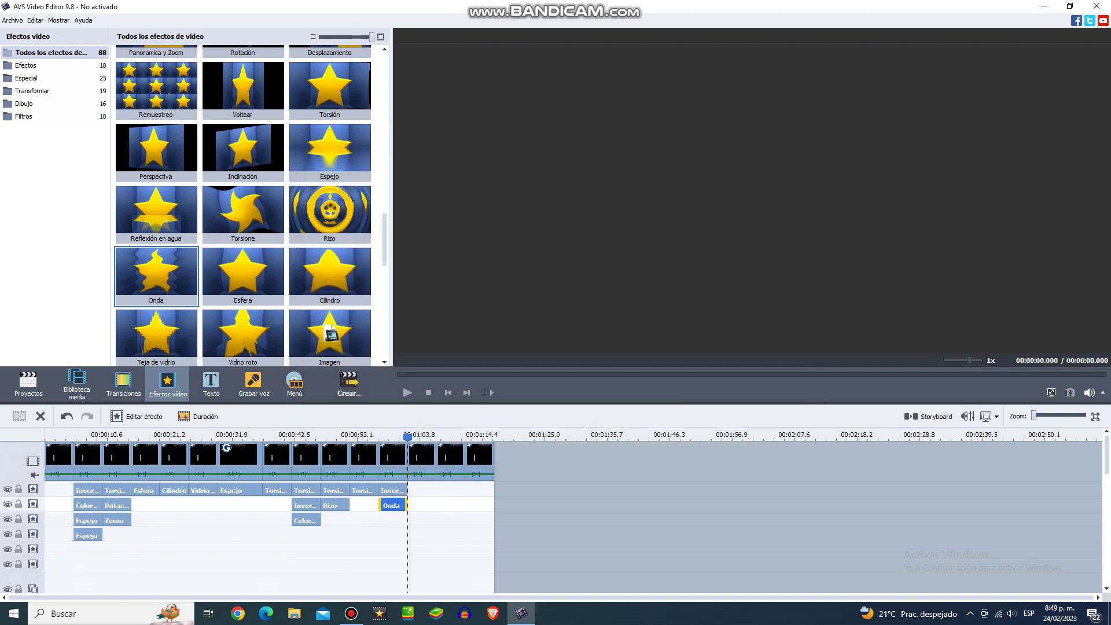
Step: Add the bandicam clip from the media library to the audio mix at 00:01:01.753
{"action": "left_click", "coordinate": [77, 383]}
{"action": "right_click", "coordinate": [191, 101]}
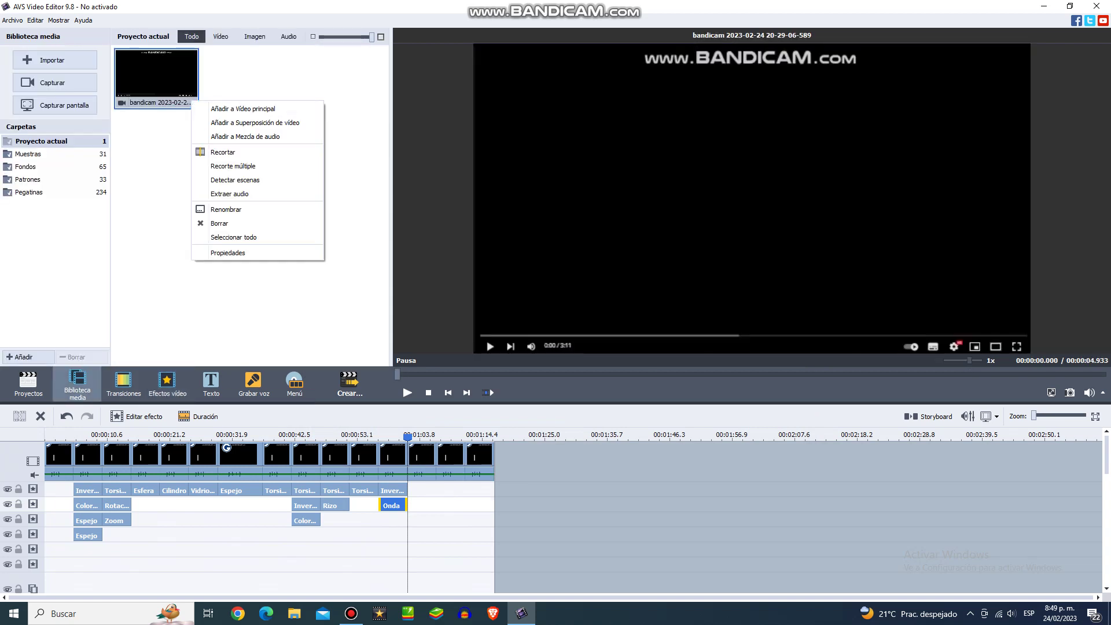
{"action": "left_click", "coordinate": [245, 136]}
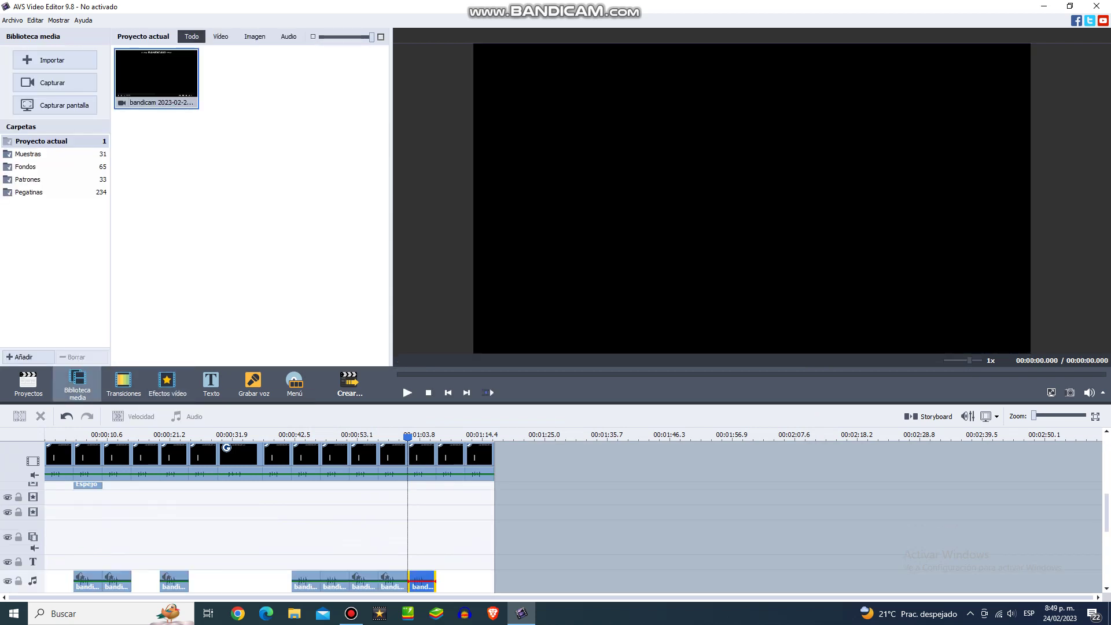
Step: Set the color correction Matiz of the video clip at 00:01:01.753 to 180
{"action": "right_click", "coordinate": [422, 455]}
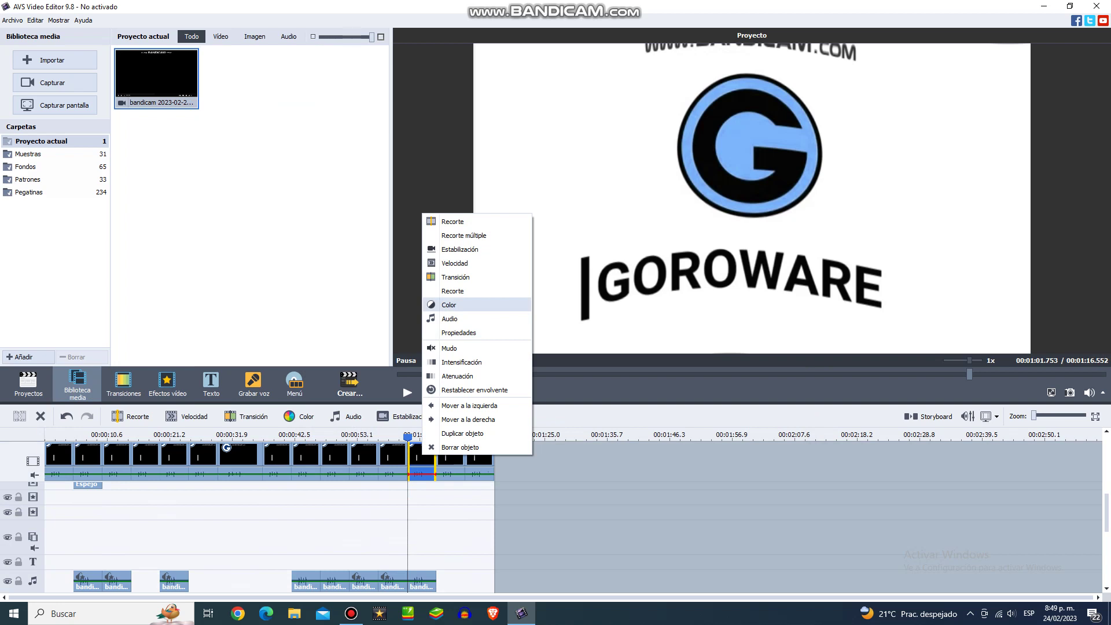
{"action": "left_click", "coordinate": [449, 304]}
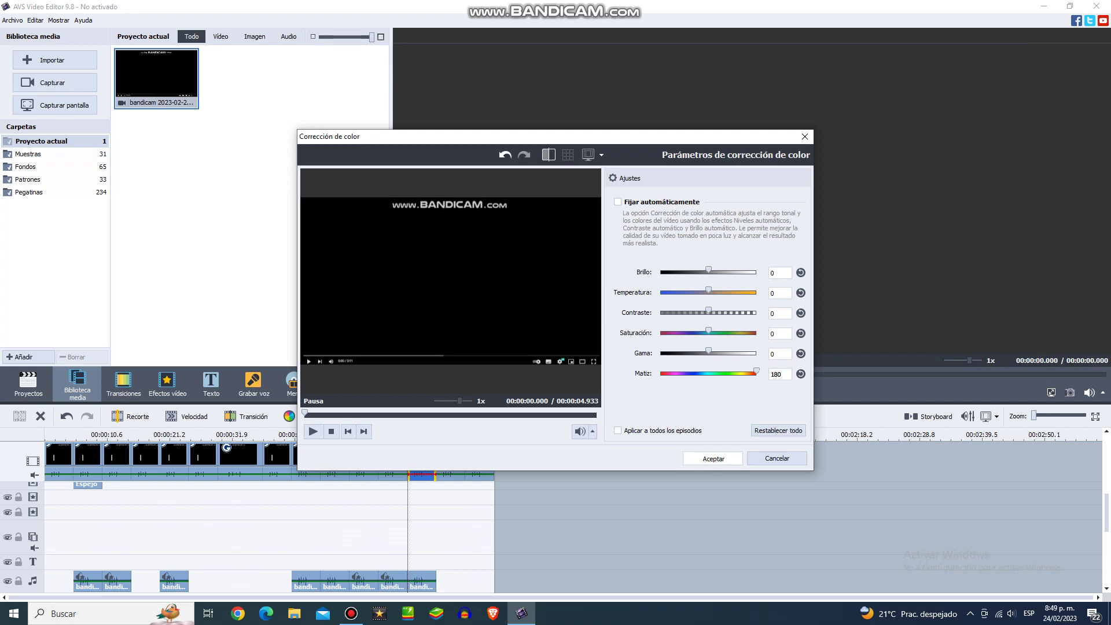
{"action": "left_click", "coordinate": [712, 458]}
Step: Apply Pitch-shift with Velocidad 109 to the audio of the video clip at 00:01:01.753
{"action": "right_click", "coordinate": [424, 458]}
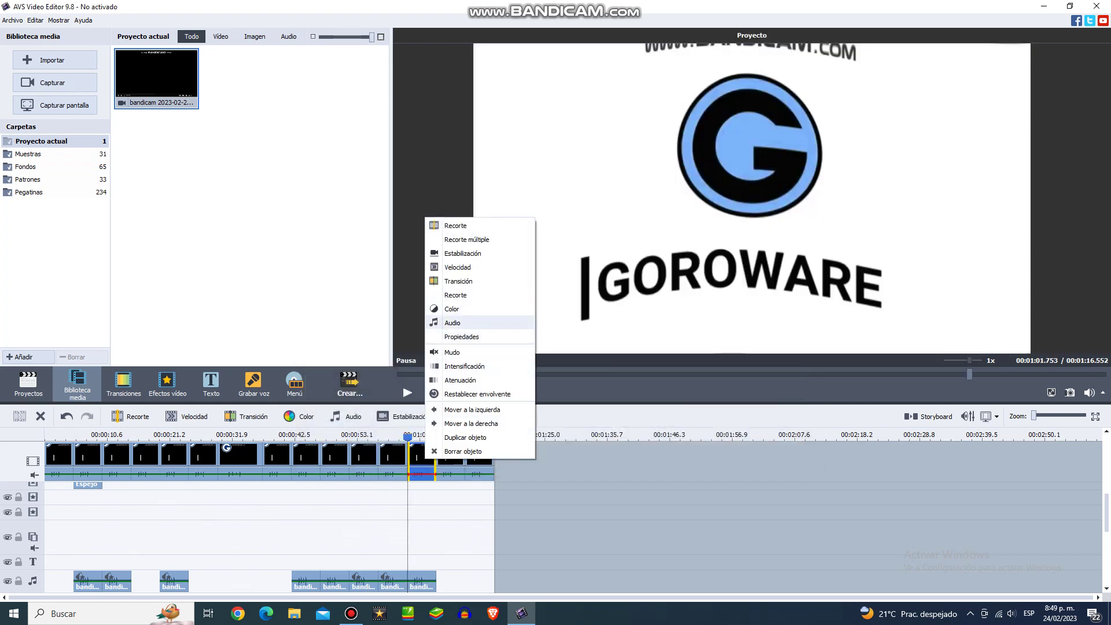
{"action": "left_click", "coordinate": [452, 322]}
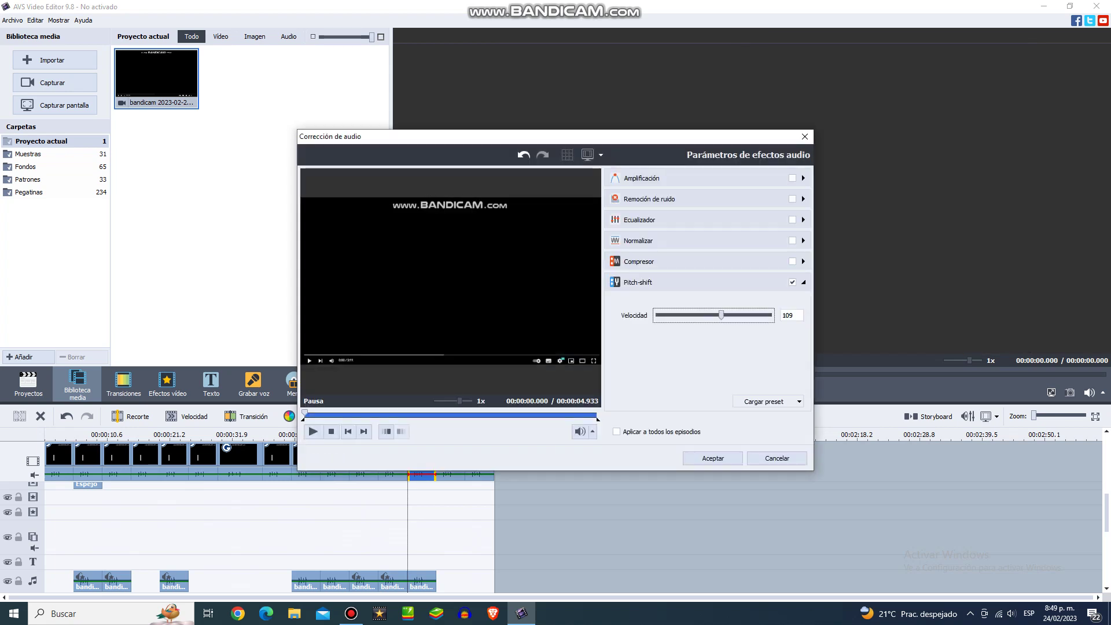
{"action": "left_click", "coordinate": [712, 458]}
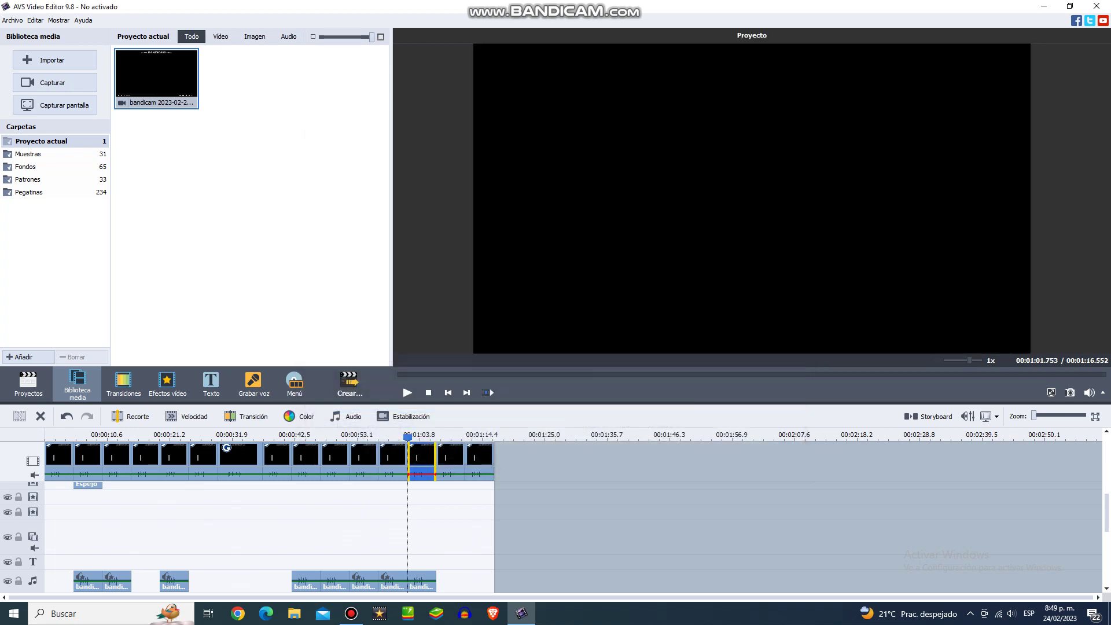
Step: Apply Pitch-shift with Velocidad 40 to the audio mix clip at 00:01:01.753 and preview the playback
{"action": "right_click", "coordinate": [422, 571]}
{"action": "right_click", "coordinate": [424, 577]}
{"action": "left_click", "coordinate": [451, 469]}
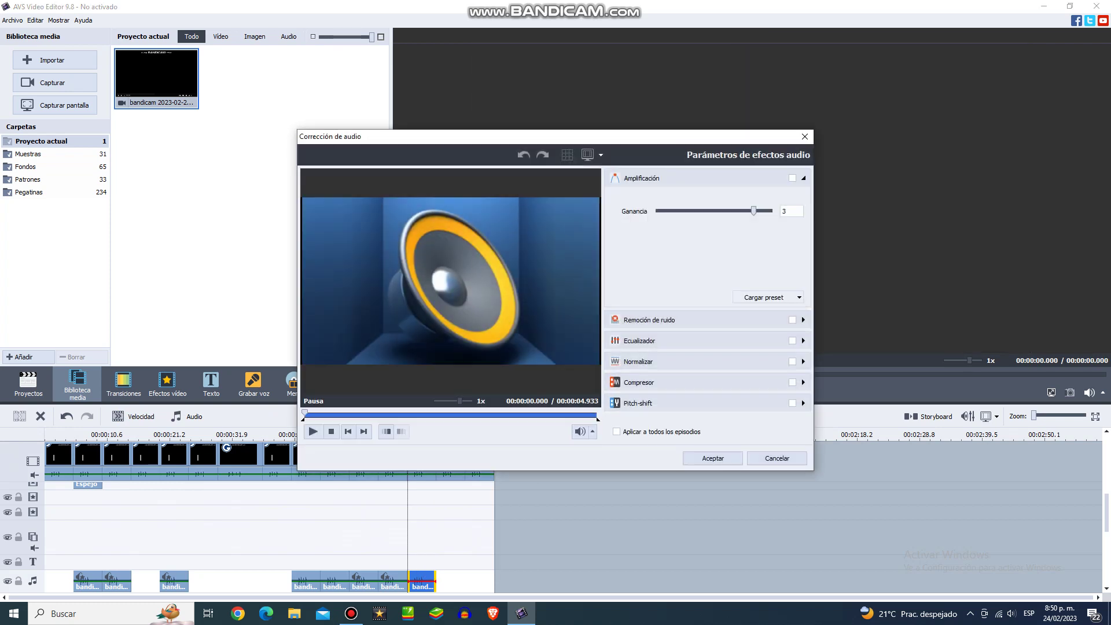
{"action": "left_click", "coordinate": [638, 403]}
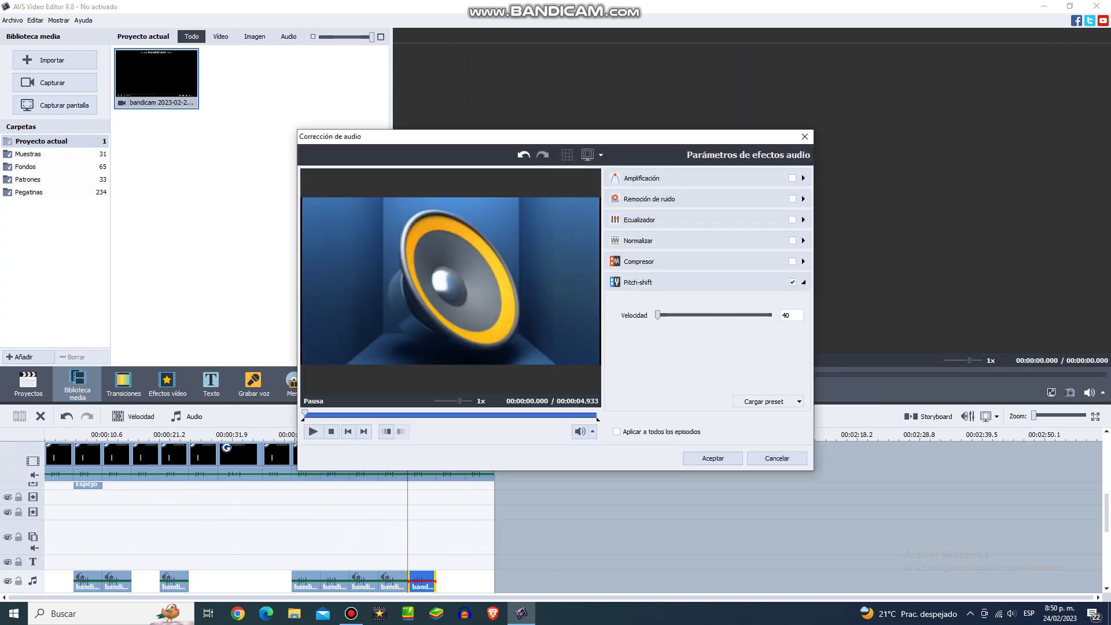
{"action": "left_click", "coordinate": [712, 458]}
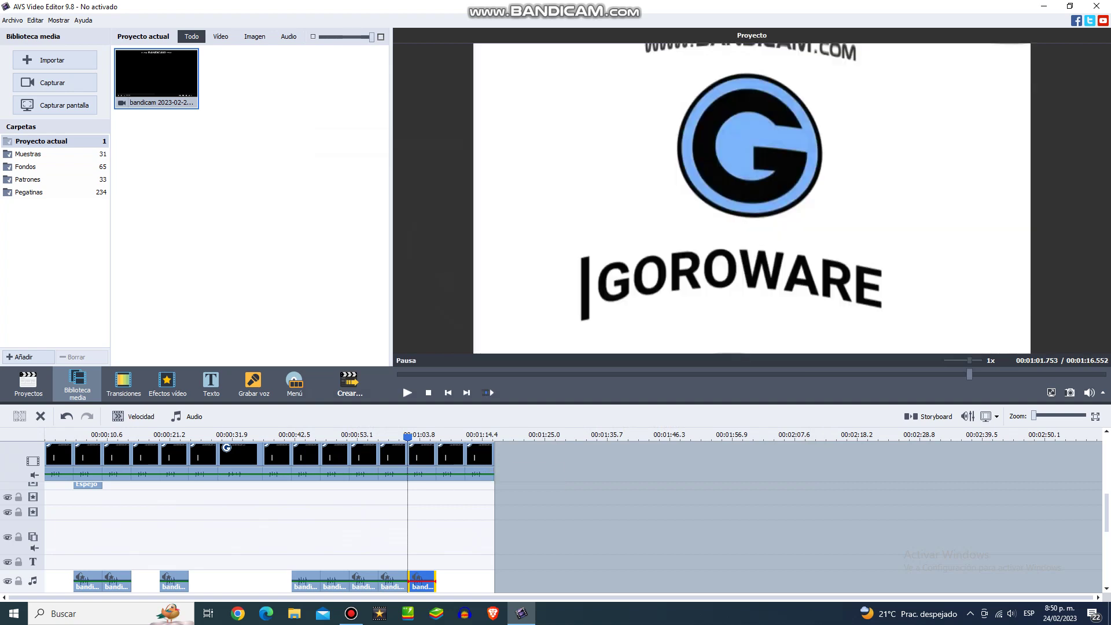
{"action": "left_click", "coordinate": [407, 393]}
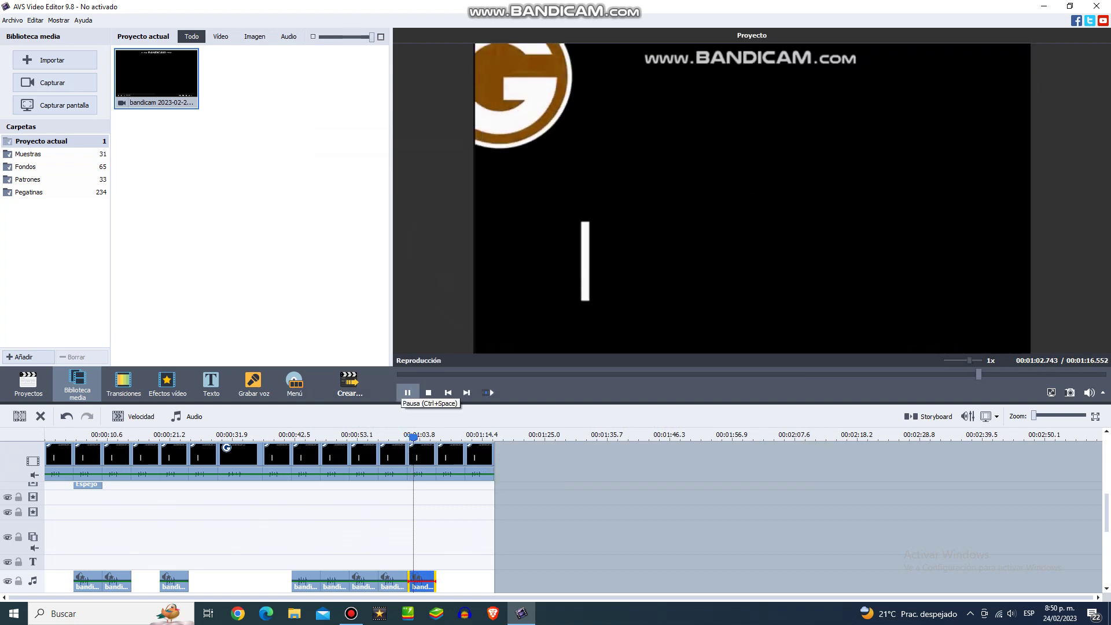
{"action": "left_click", "coordinate": [407, 392]}
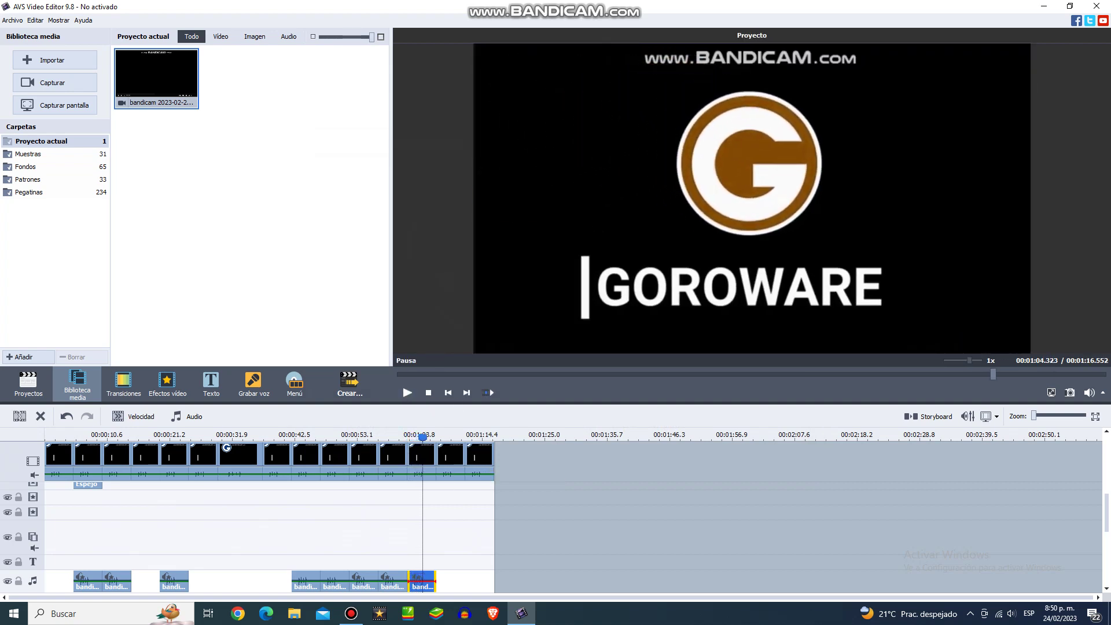
Step: Shift the hue of the video clip at 00:01:06.686 so its blue logo turns brown
{"action": "left_click", "coordinate": [462, 454]}
{"action": "left_click", "coordinate": [411, 454]}
{"action": "left_click", "coordinate": [434, 454]}
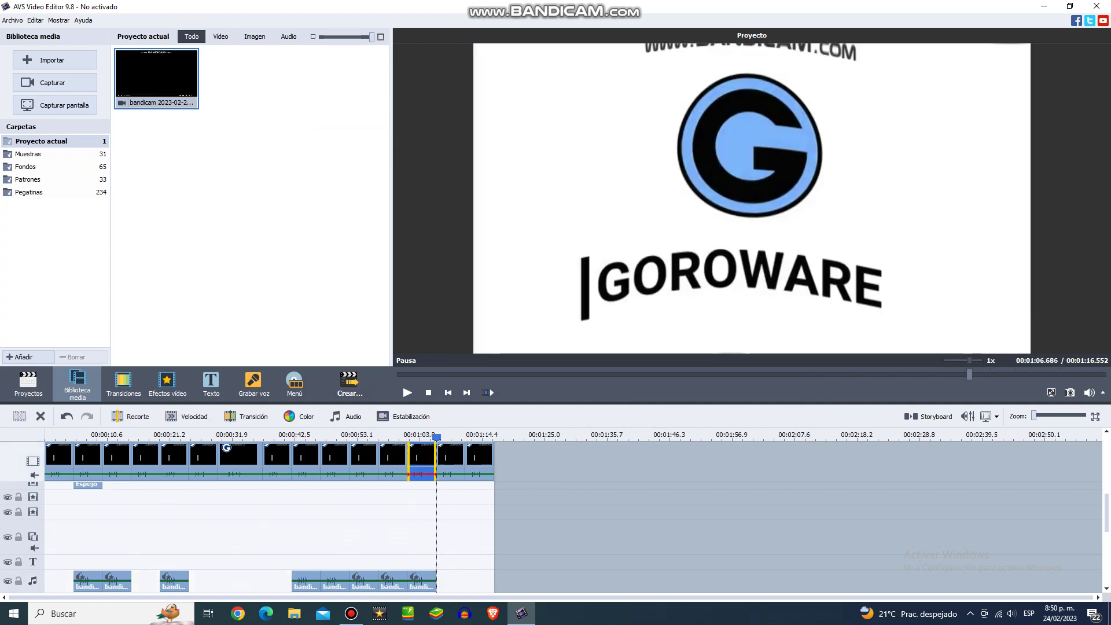
{"action": "right_click", "coordinate": [447, 454]}
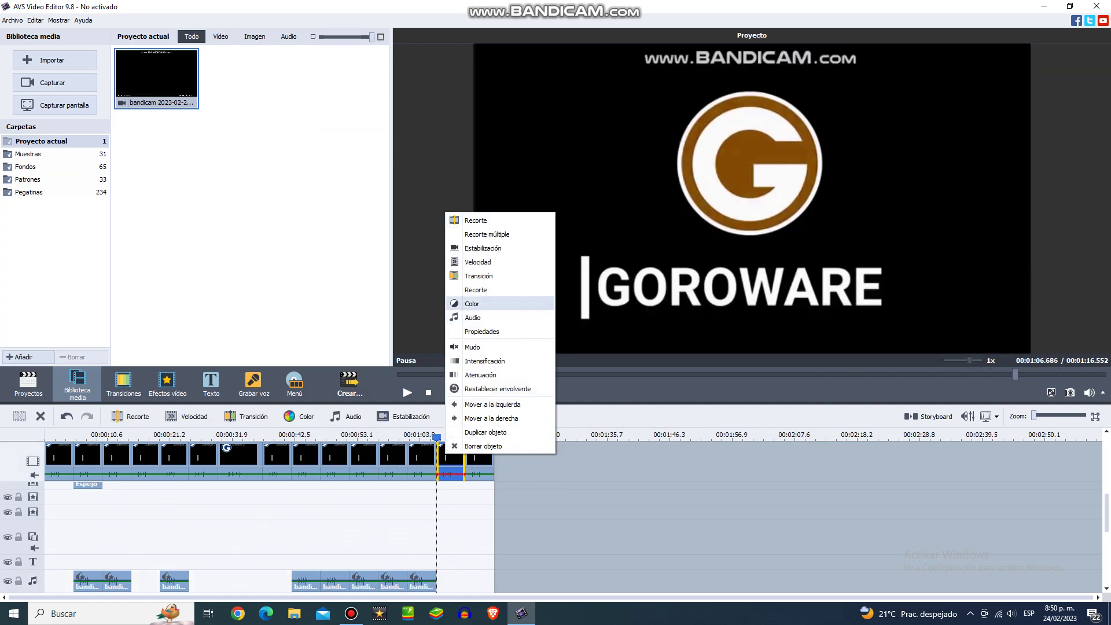
{"action": "left_click", "coordinate": [472, 303]}
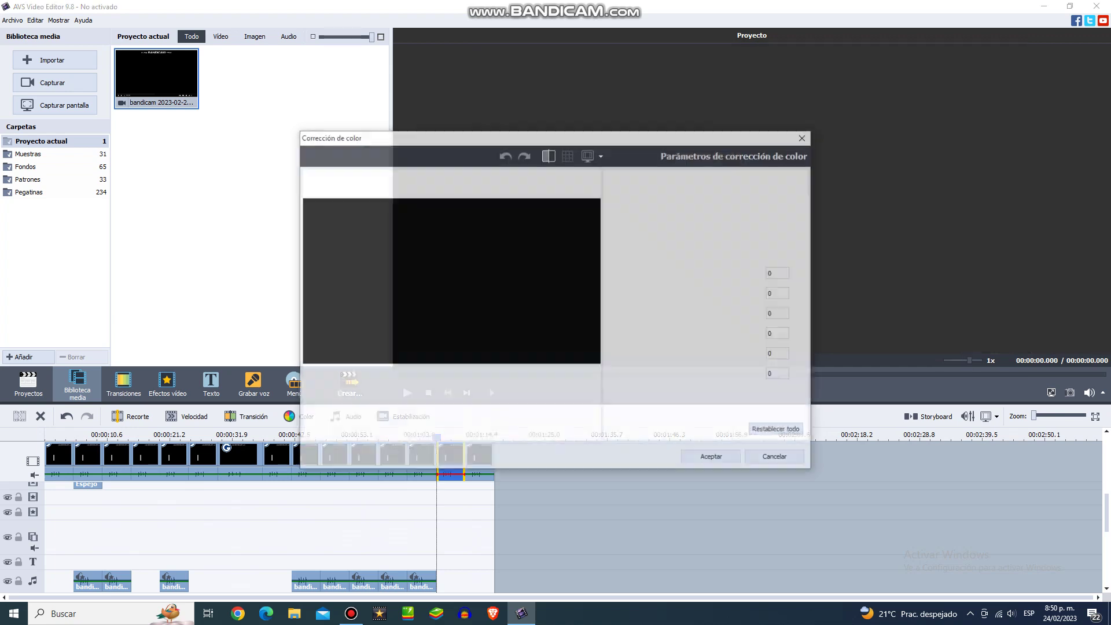
{"action": "left_click", "coordinate": [713, 458]}
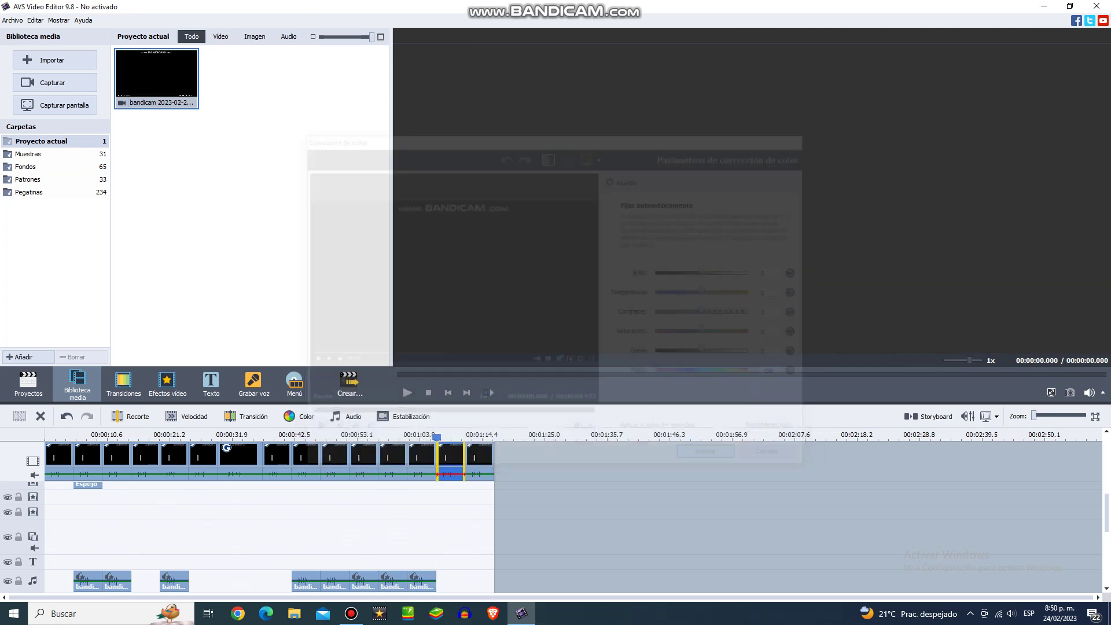
Step: Apply Pitch-shift with Velocidad 115 to the audio of the video clip at 00:01:06.686
{"action": "right_click", "coordinate": [440, 457]}
{"action": "right_click", "coordinate": [446, 460]}
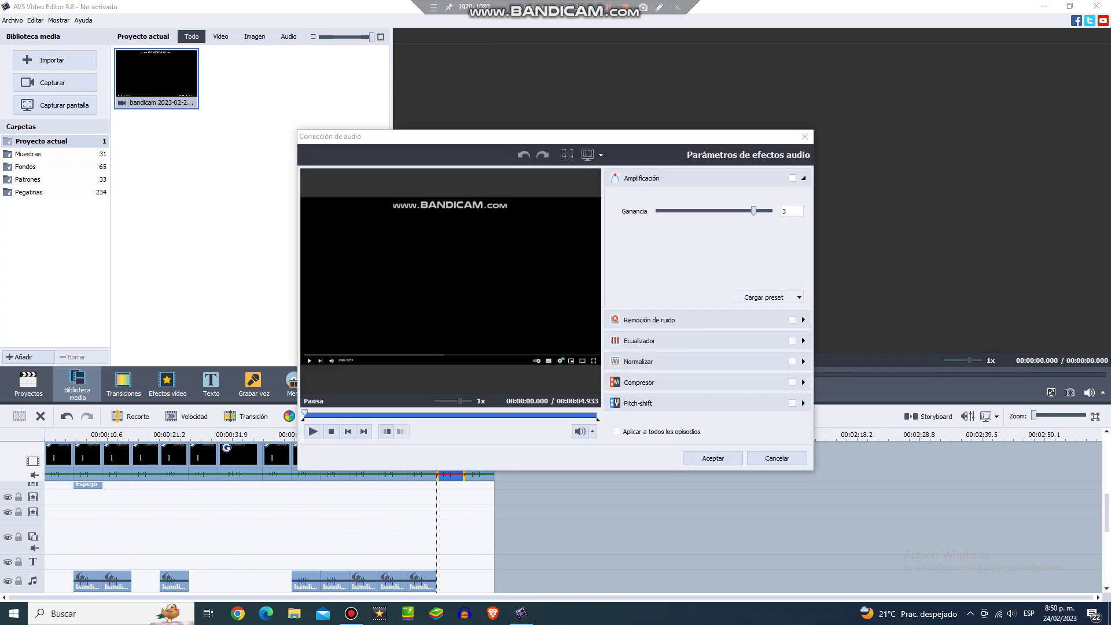
{"action": "left_click", "coordinate": [638, 402]}
{"action": "left_click_drag", "start_coordinate": [695, 315], "coordinate": [724, 315]}
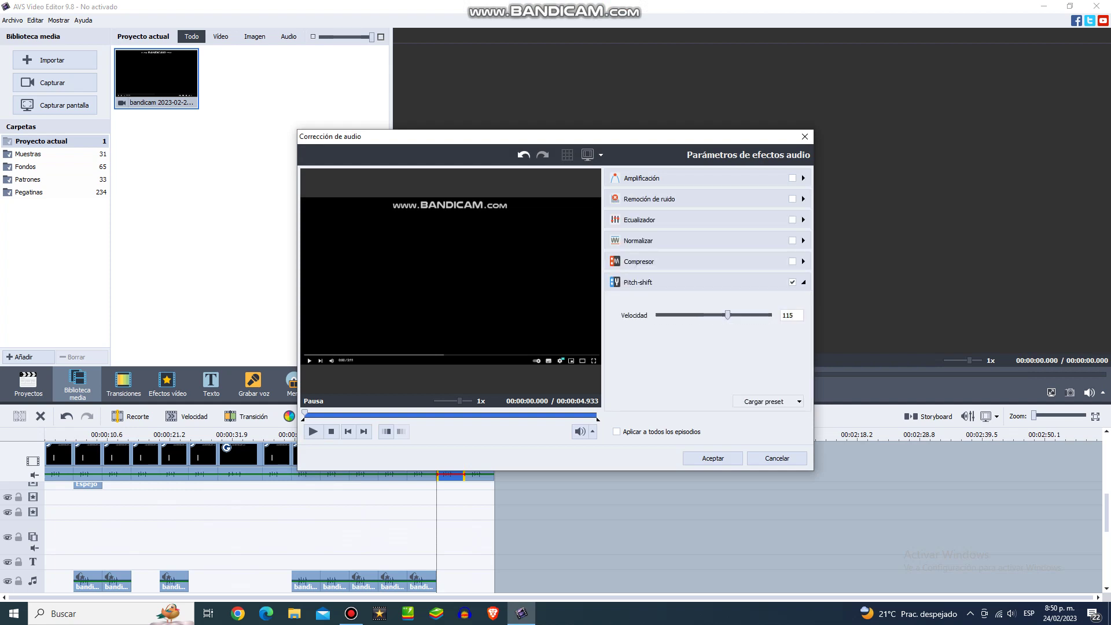
{"action": "left_click", "coordinate": [712, 458]}
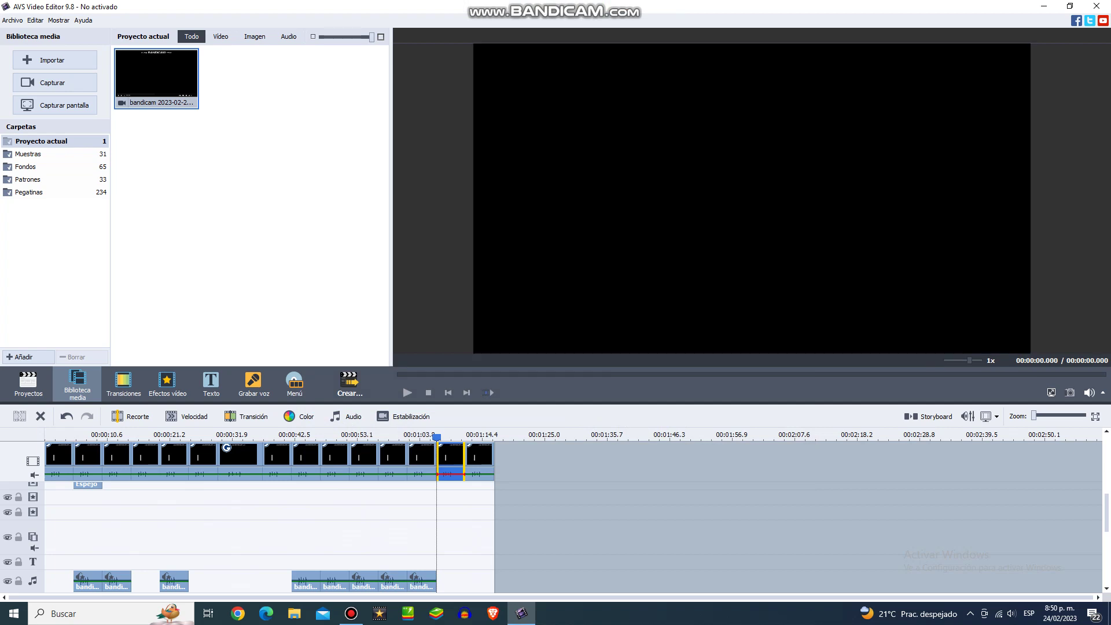
Step: Add the Espejo video effect on the first effects track at 00:01:06.686 and trim it to the second-to-last clip's length
{"action": "left_click", "coordinate": [167, 384]}
{"action": "left_click_drag", "start_coordinate": [329, 148], "coordinate": [509, 505]}
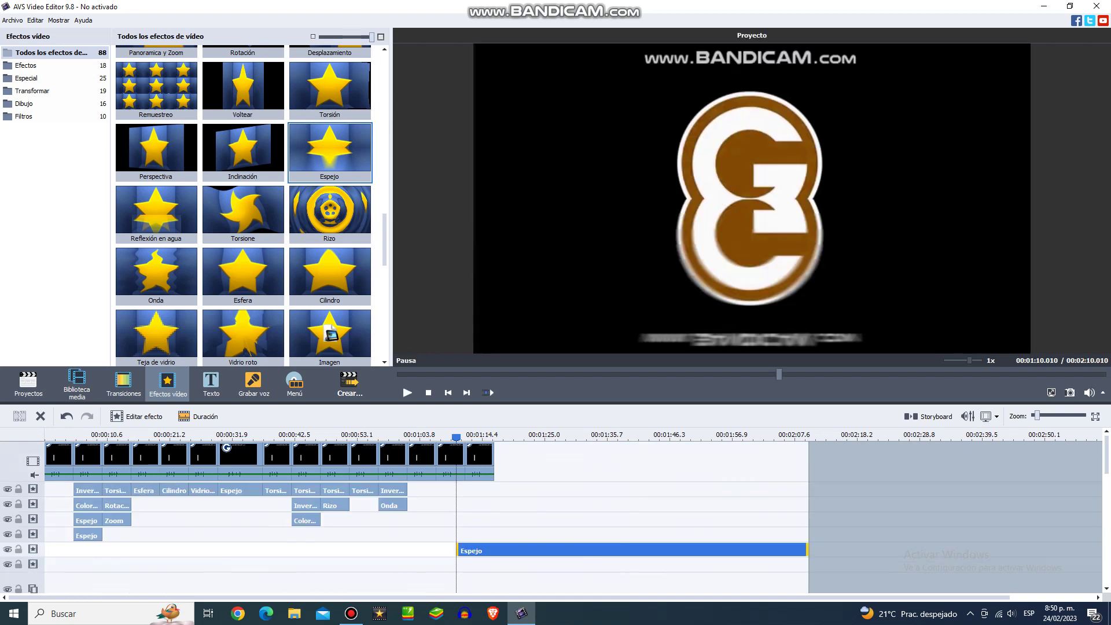
{"action": "left_click_drag", "start_coordinate": [509, 550], "coordinate": [489, 489]}
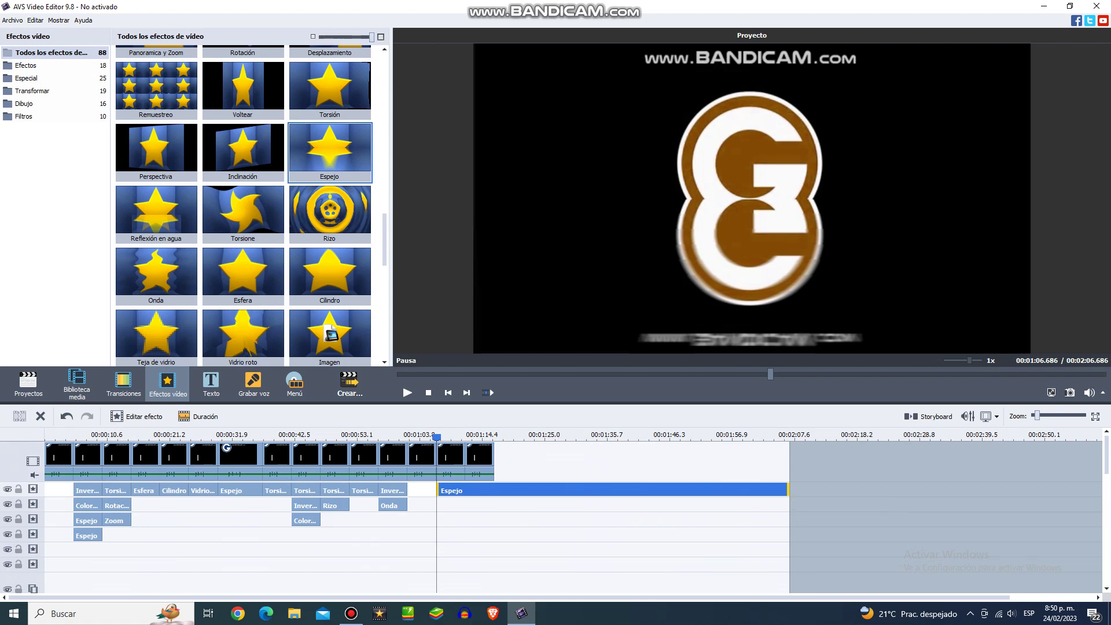
{"action": "left_click_drag", "start_coordinate": [788, 490], "coordinate": [464, 491]}
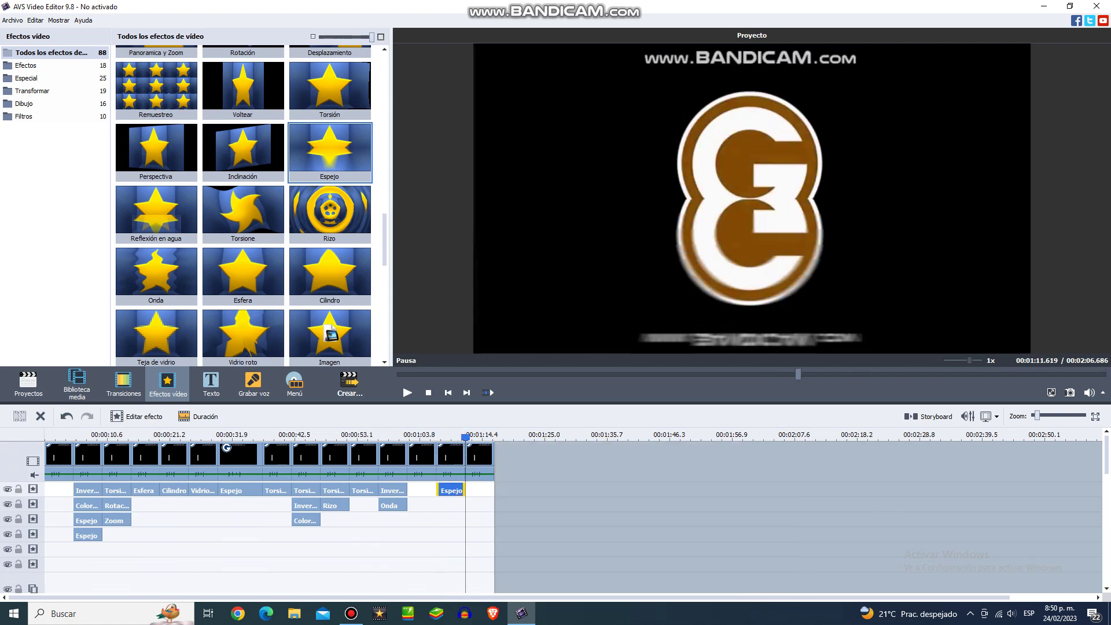
Step: Set the new Espejo effect's Tipo to Izquierda and apply the parameters
{"action": "right_click", "coordinate": [448, 493]}
{"action": "left_click", "coordinate": [481, 502]}
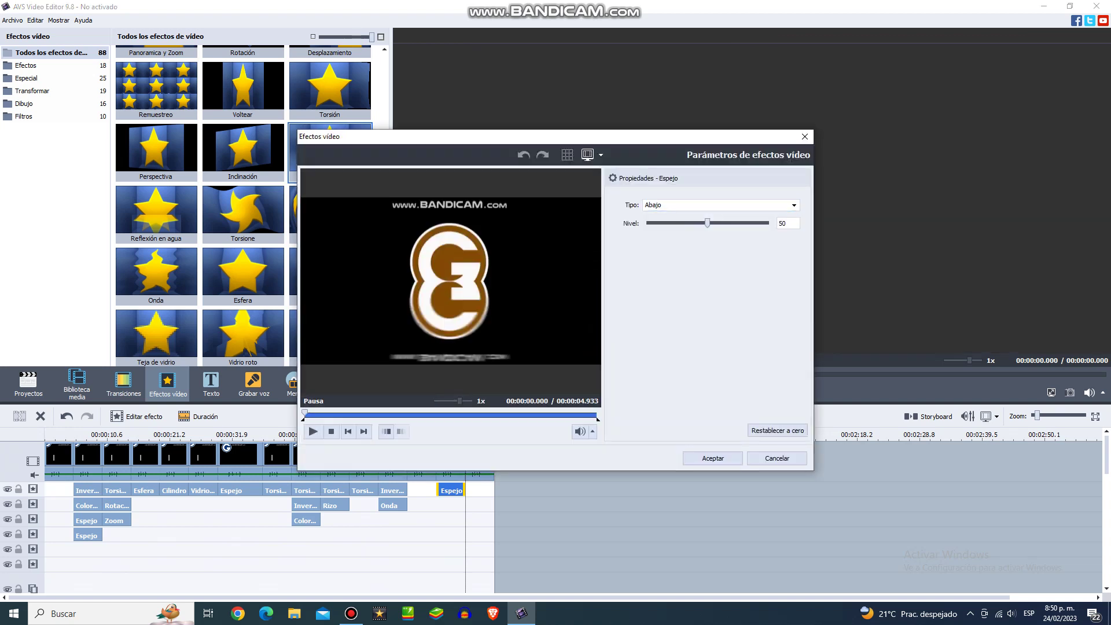
{"action": "left_click", "coordinate": [720, 204]}
{"action": "left_click", "coordinate": [656, 261]}
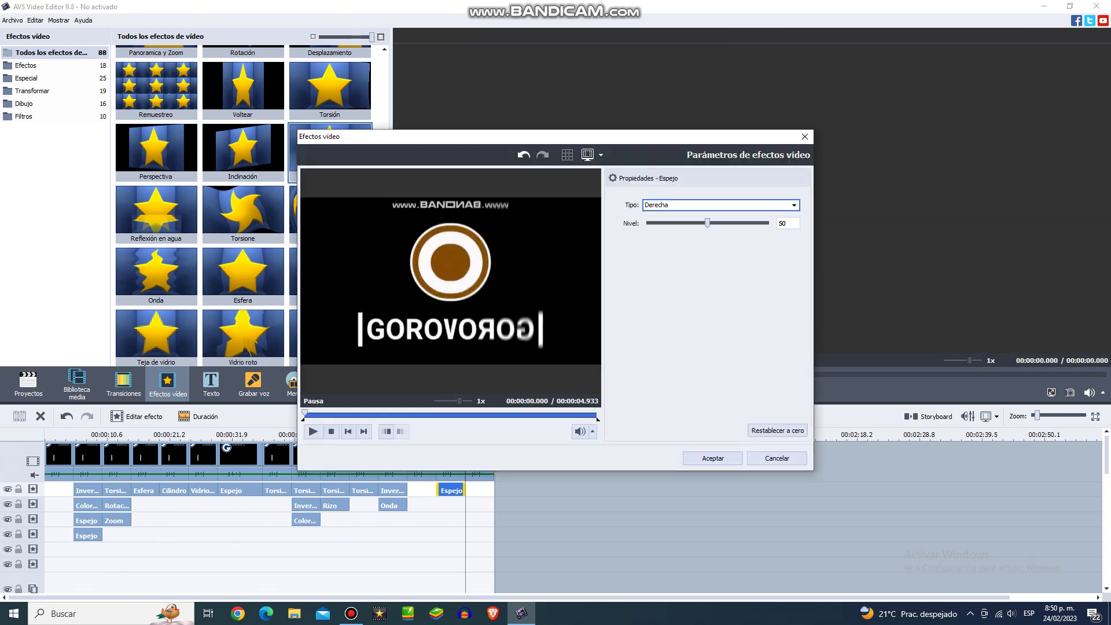
{"action": "left_click", "coordinate": [720, 205]}
{"action": "left_click", "coordinate": [656, 247]}
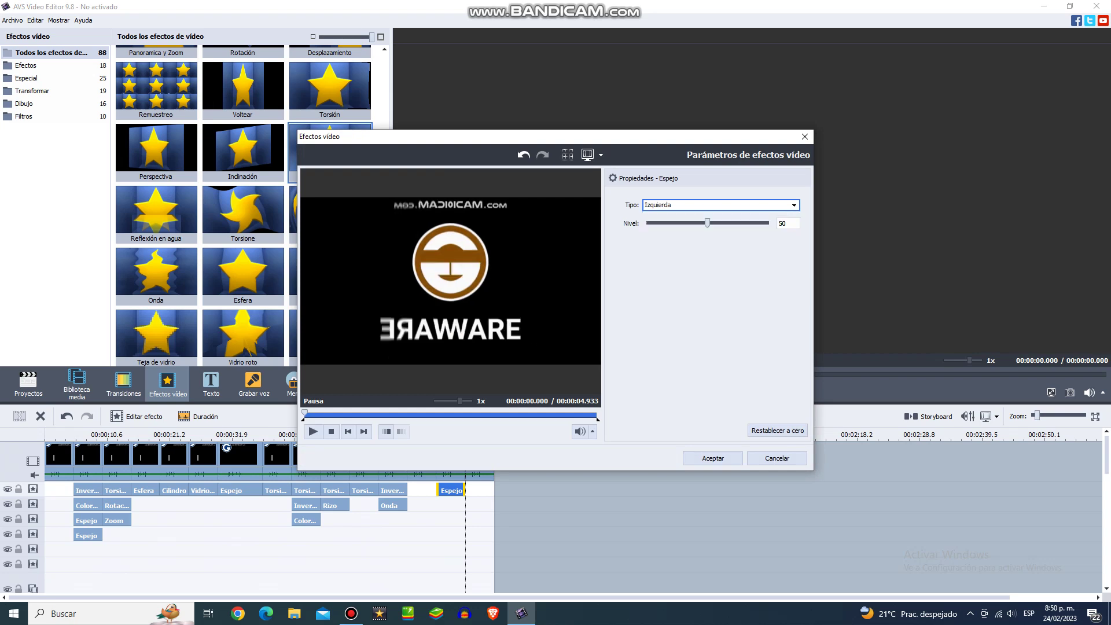
{"action": "key", "text": "Return"}
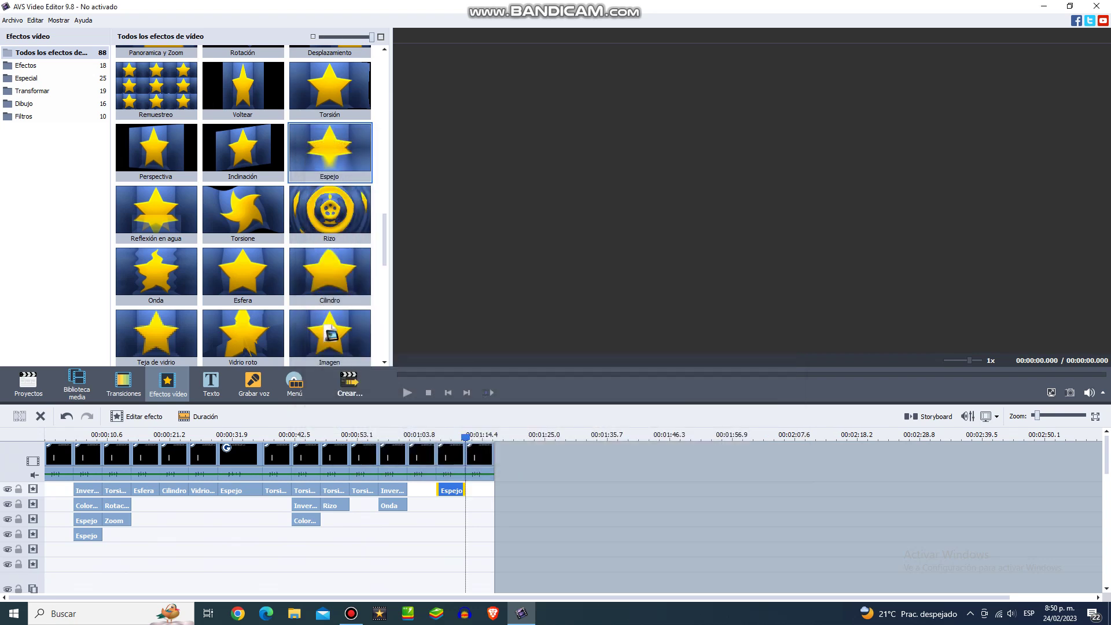
Step: Add the Onda effect at 00:01:06.686 on the second effects track and trim it to match the Espejo effect above
{"action": "left_click", "coordinate": [421, 455]}
{"action": "left_click", "coordinate": [450, 454]}
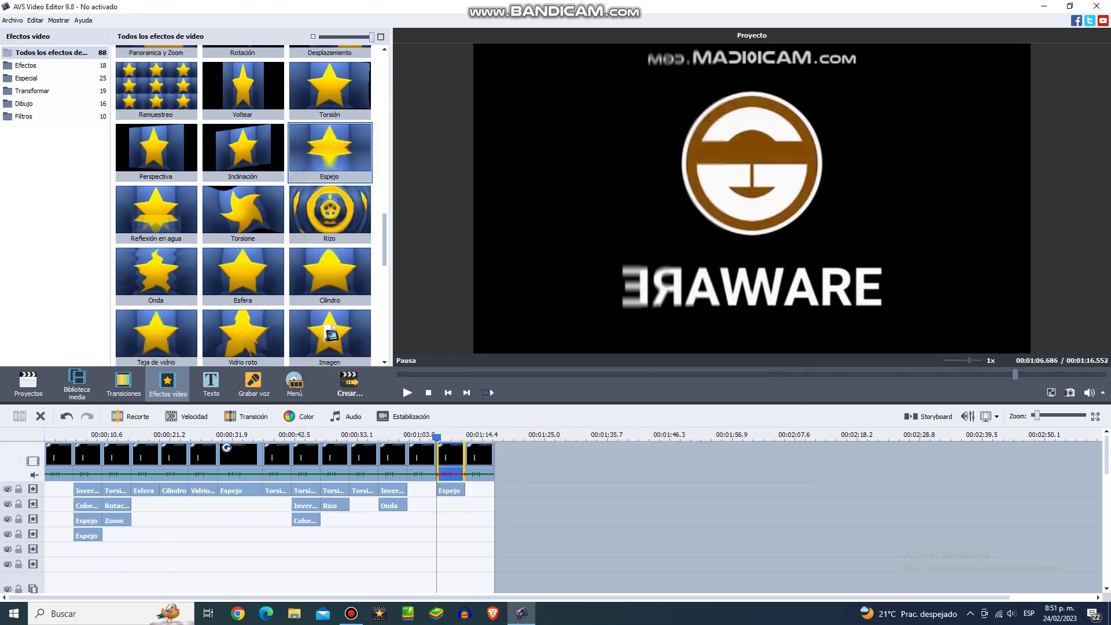
{"action": "left_click", "coordinate": [156, 272]}
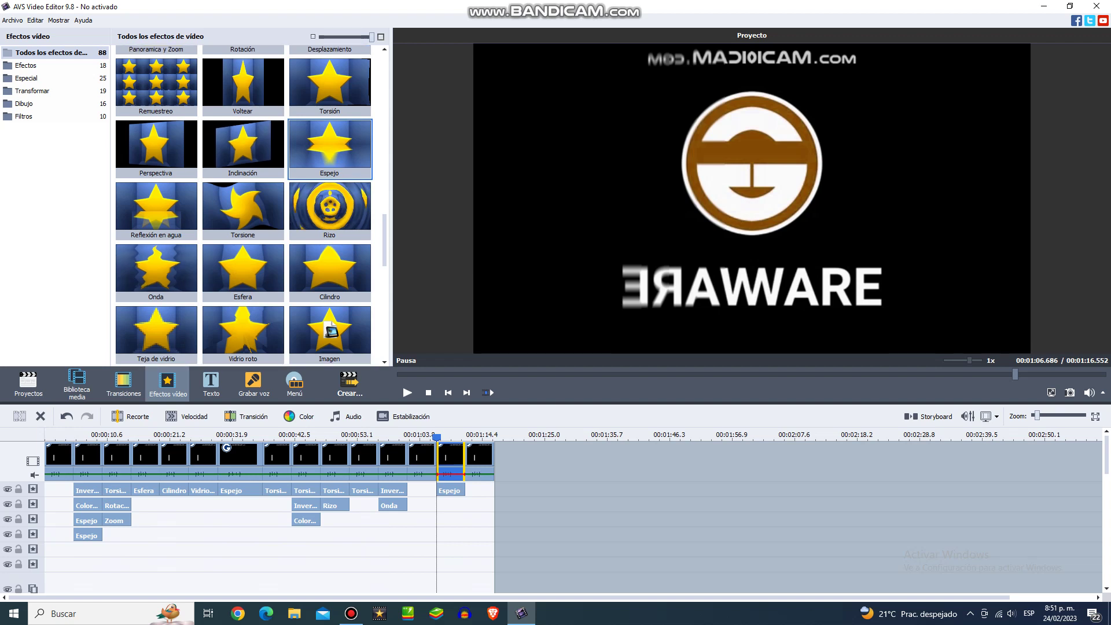
{"action": "left_click_drag", "start_coordinate": [156, 269], "coordinate": [460, 524]}
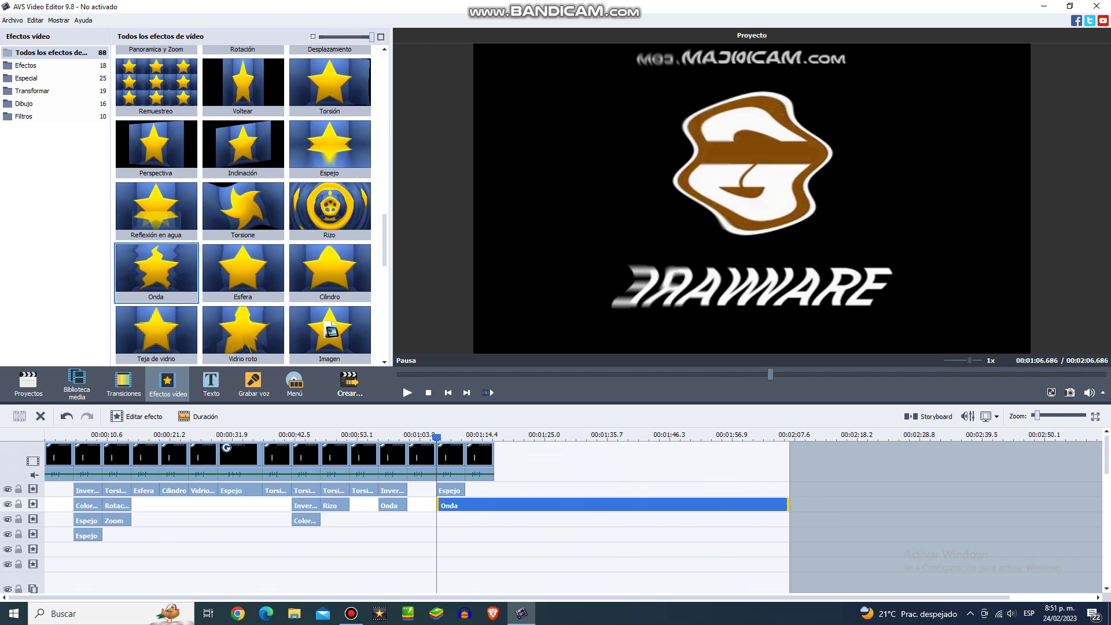
{"action": "left_click_drag", "start_coordinate": [787, 505], "coordinate": [465, 505]}
Step: Set the new Onda effect's Velocidad to 50 and apply the parameters
{"action": "right_click", "coordinate": [451, 508]}
{"action": "left_click", "coordinate": [475, 515]}
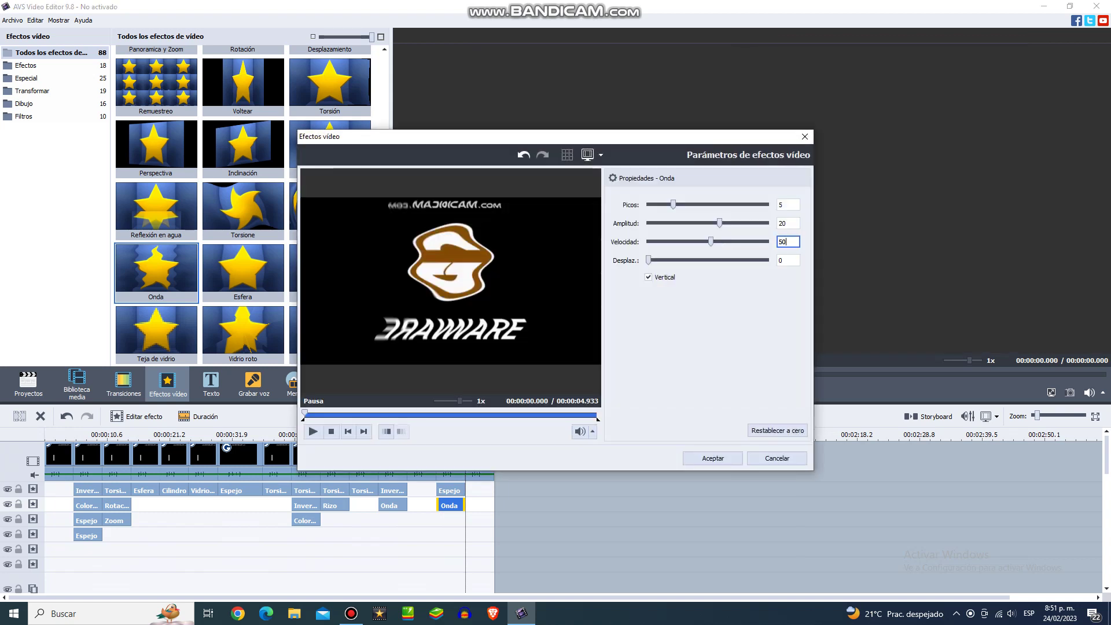
{"action": "left_click", "coordinate": [713, 458]}
Step: Set the color correction Matiz of the last video clip to -30, checking the result on a logo frame
{"action": "right_click", "coordinate": [484, 454]}
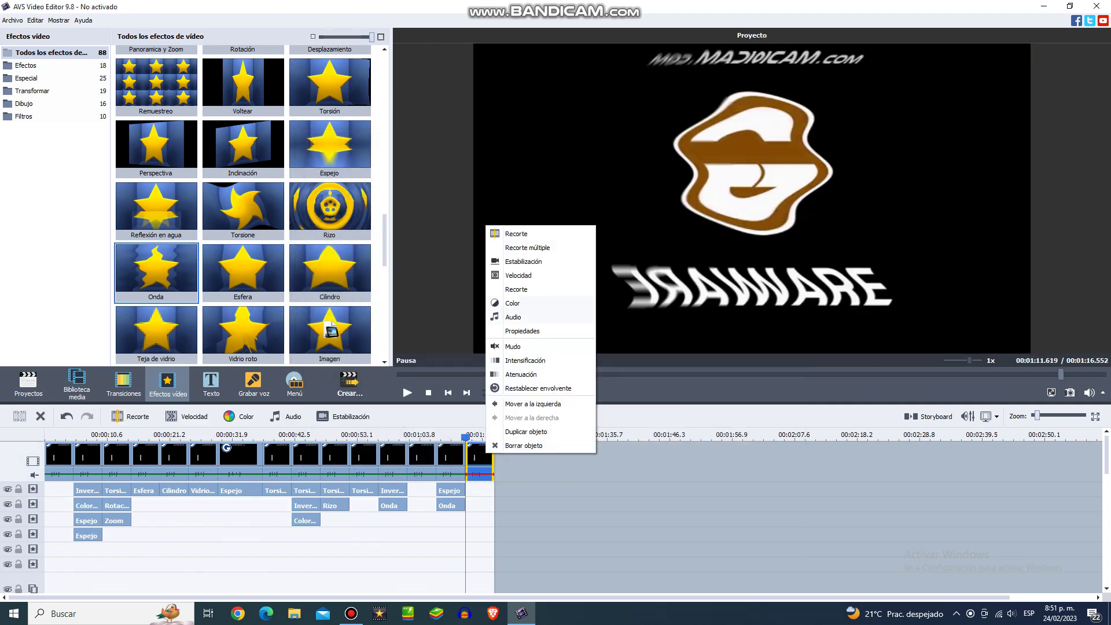
{"action": "left_click", "coordinate": [520, 302]}
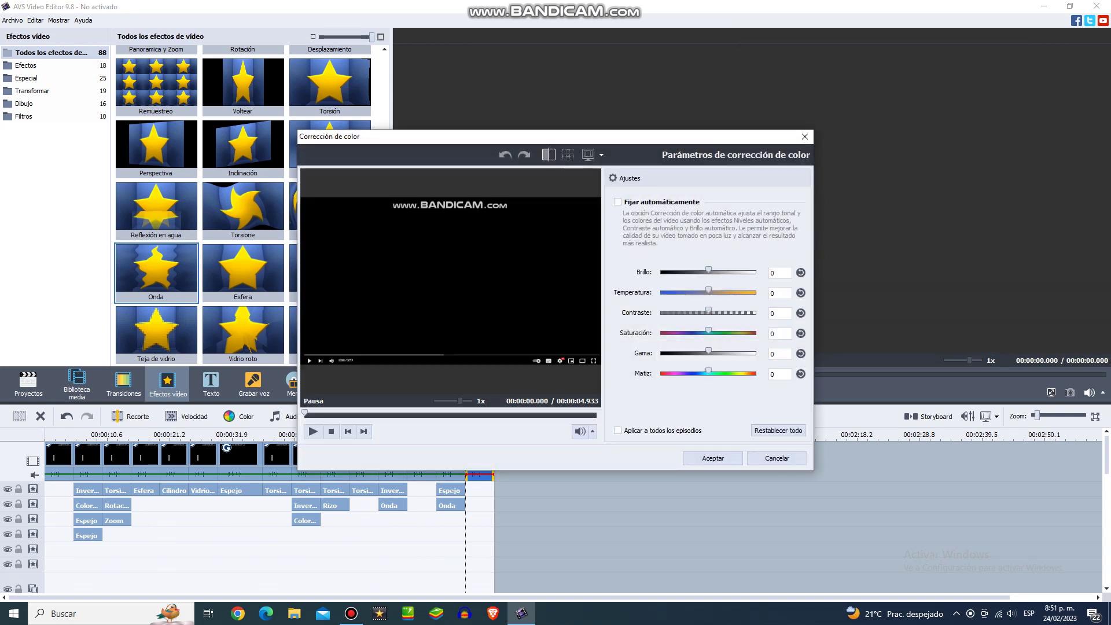
{"action": "left_click_drag", "start_coordinate": [705, 371], "coordinate": [701, 370]}
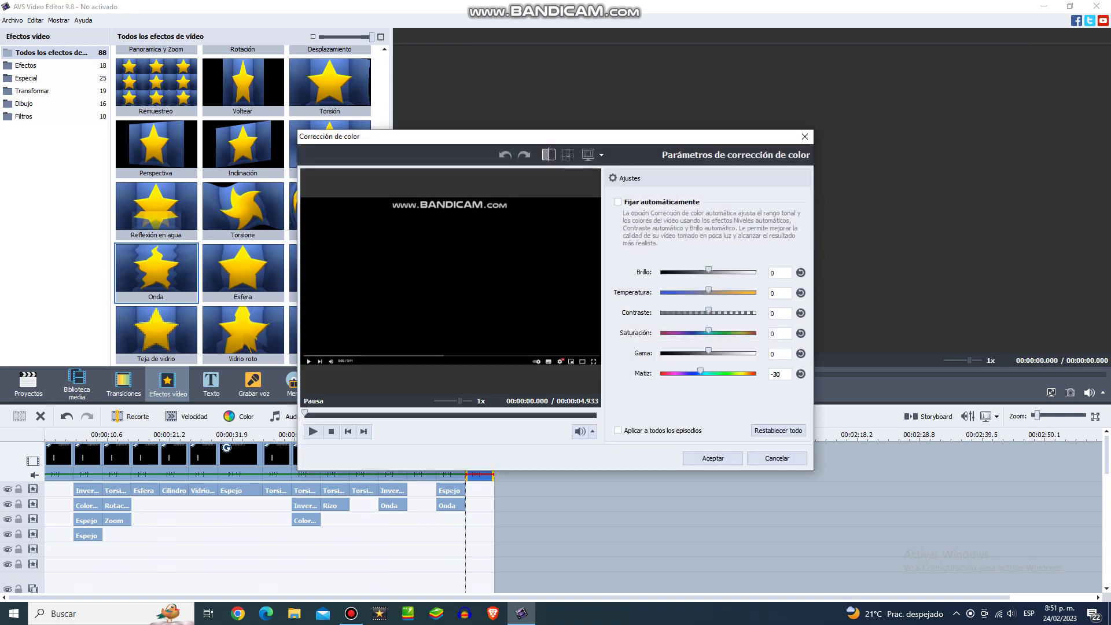
{"action": "left_click", "coordinate": [457, 415]}
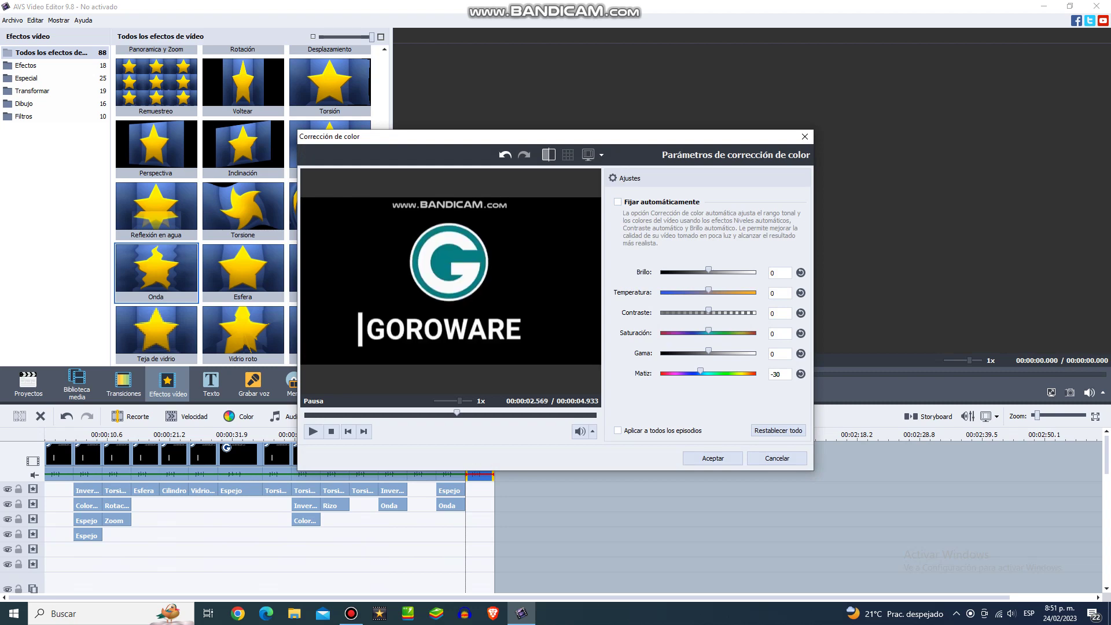
{"action": "left_click", "coordinate": [712, 457]}
{"action": "left_click", "coordinate": [714, 458]}
Step: Apply Pitch-shift with Velocidad 107 to the last video clip's audio, previewing the sound before accepting
{"action": "right_click", "coordinate": [477, 458]}
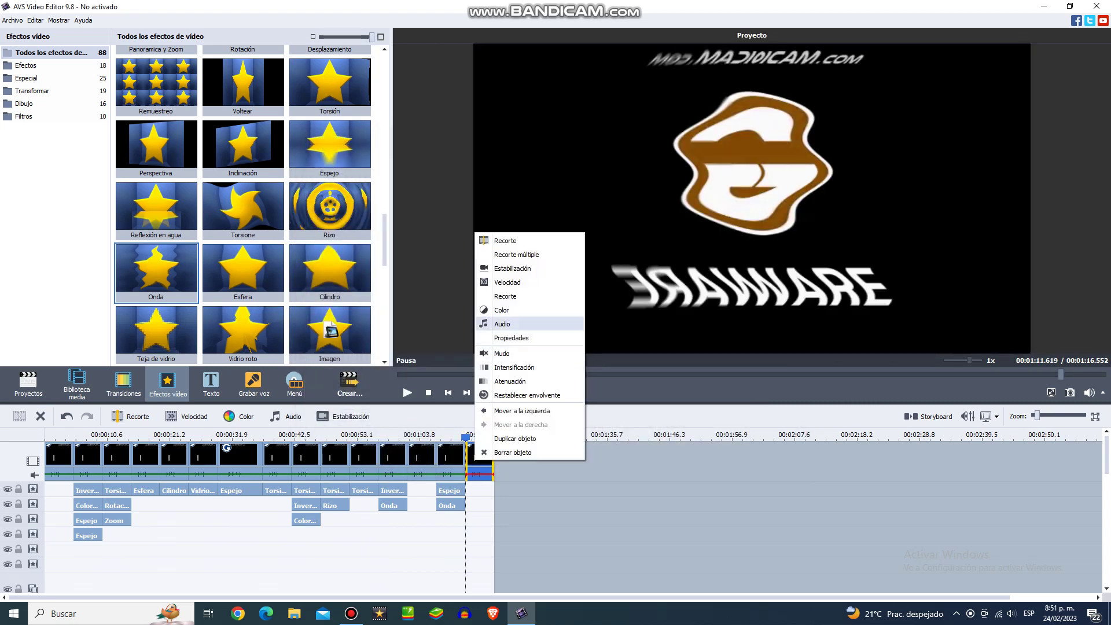
{"action": "left_click", "coordinate": [521, 324]}
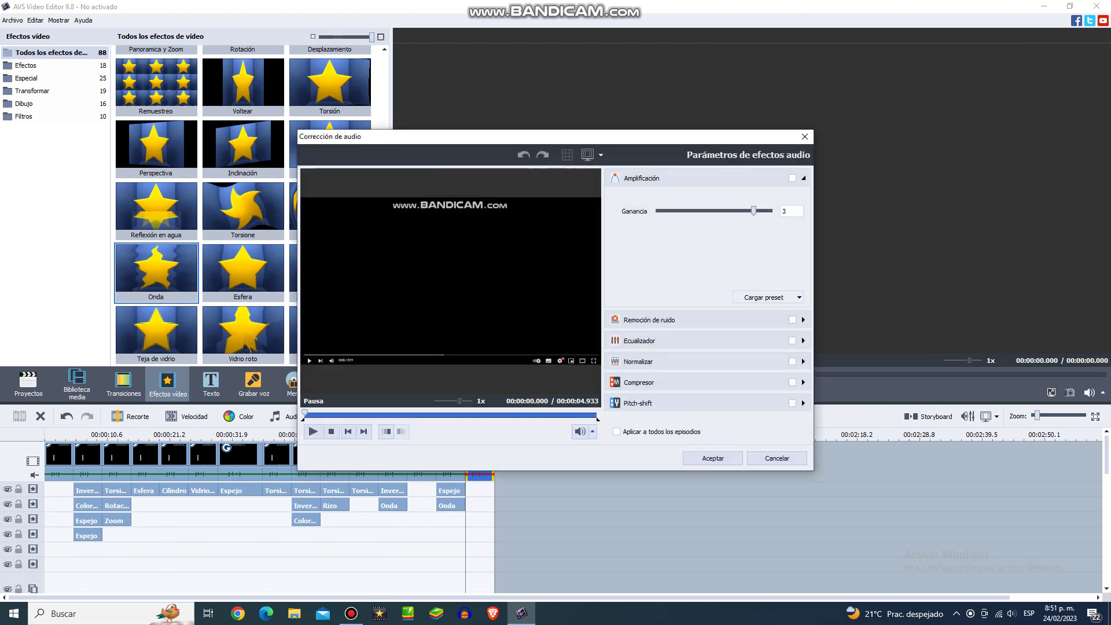
{"action": "left_click", "coordinate": [638, 401]}
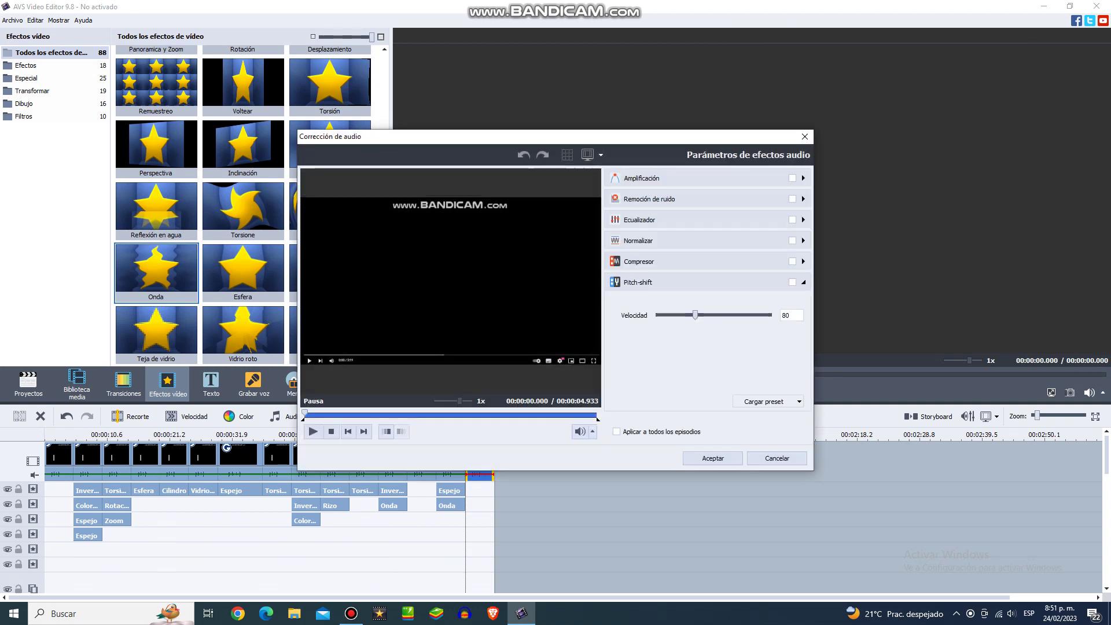
{"action": "left_click_drag", "start_coordinate": [695, 315], "coordinate": [692, 315]}
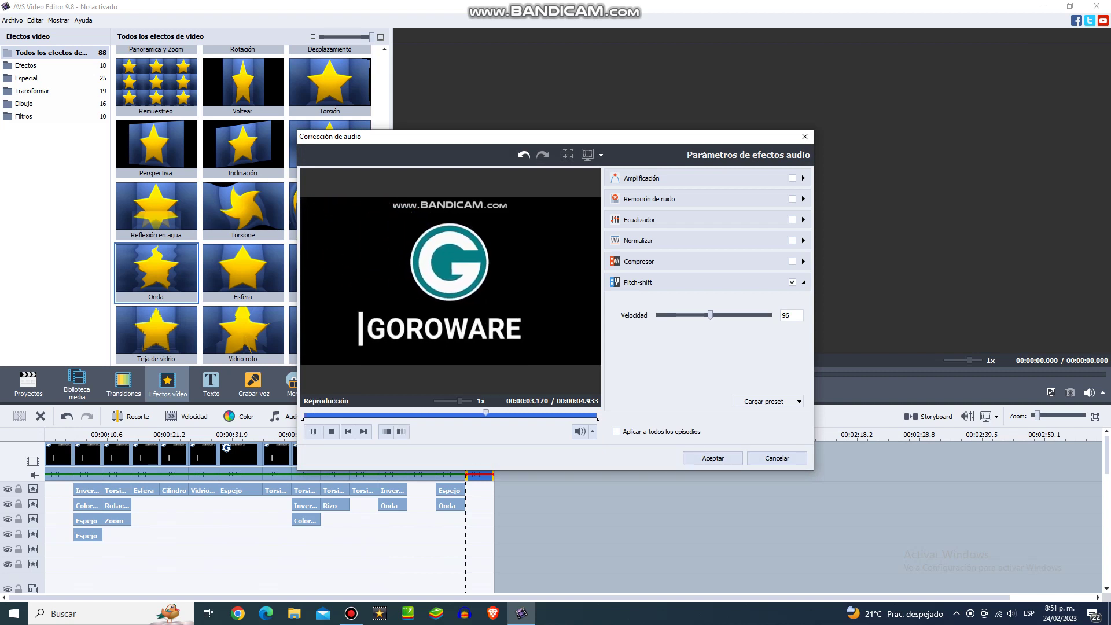
{"action": "key", "text": "Right"}
{"action": "key", "text": "Right"}
{"action": "key", "text": "Right"}
{"action": "key", "text": "Right"}
{"action": "key", "text": "Right"}
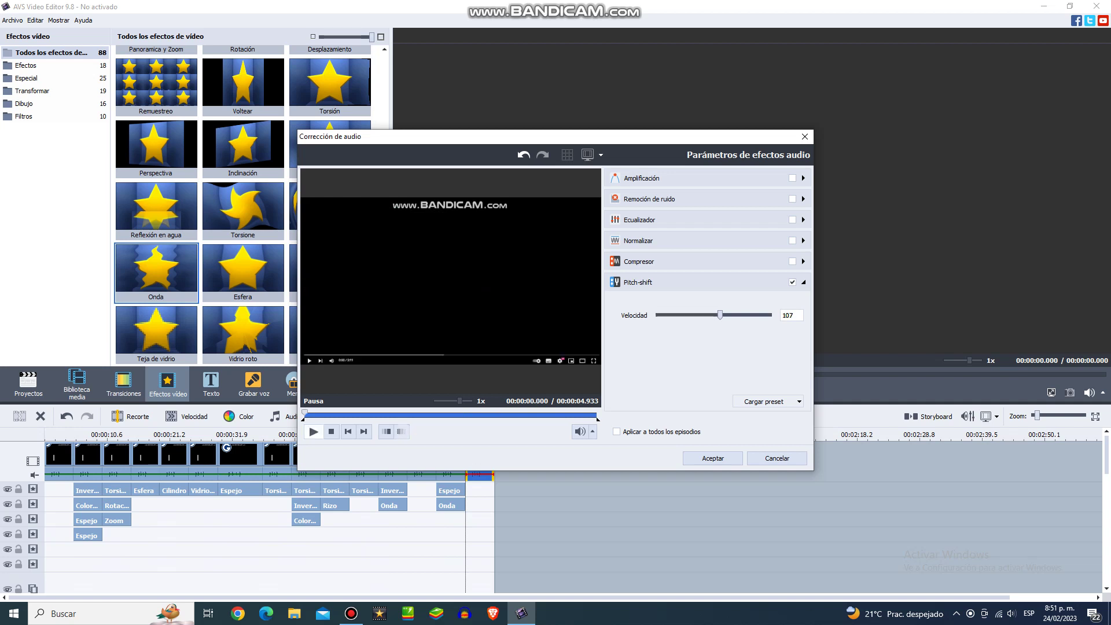
{"action": "key", "text": "space"}
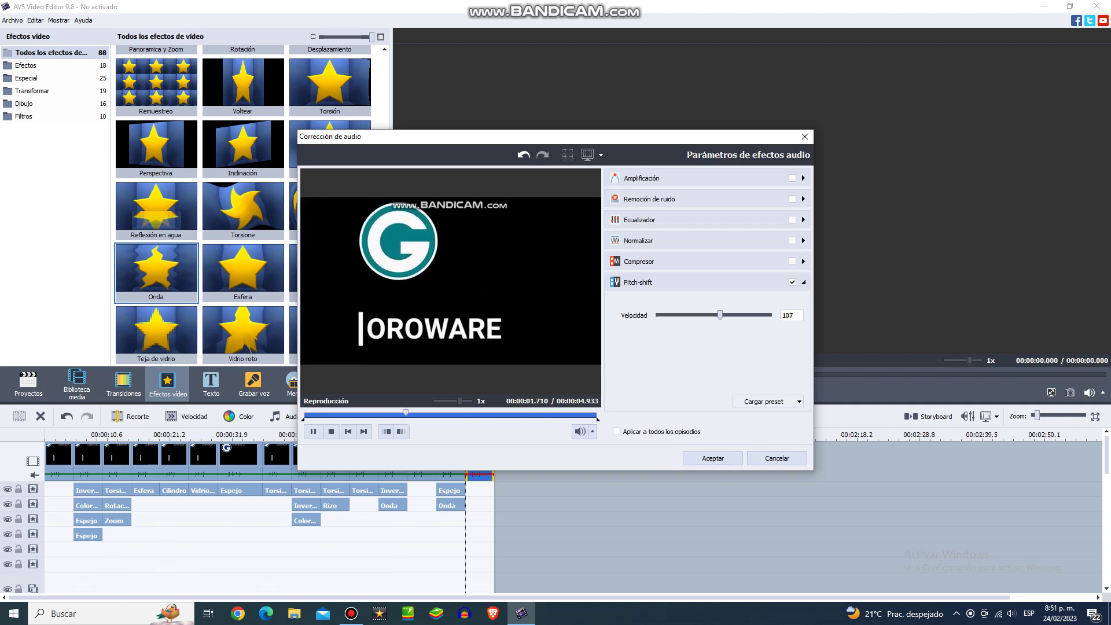
{"action": "left_click", "coordinate": [713, 458]}
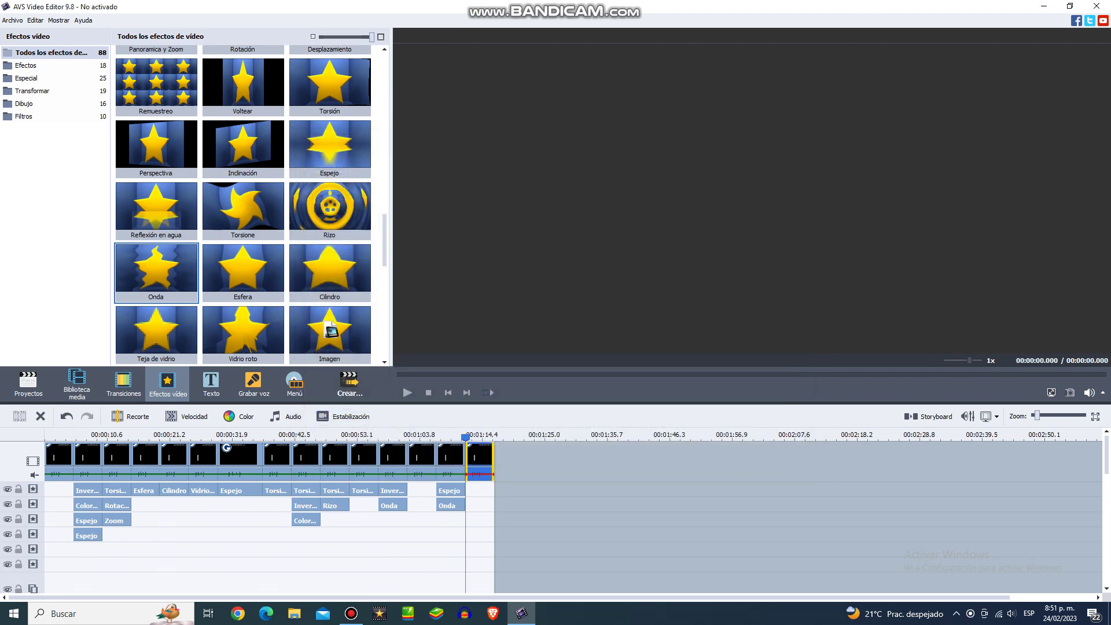